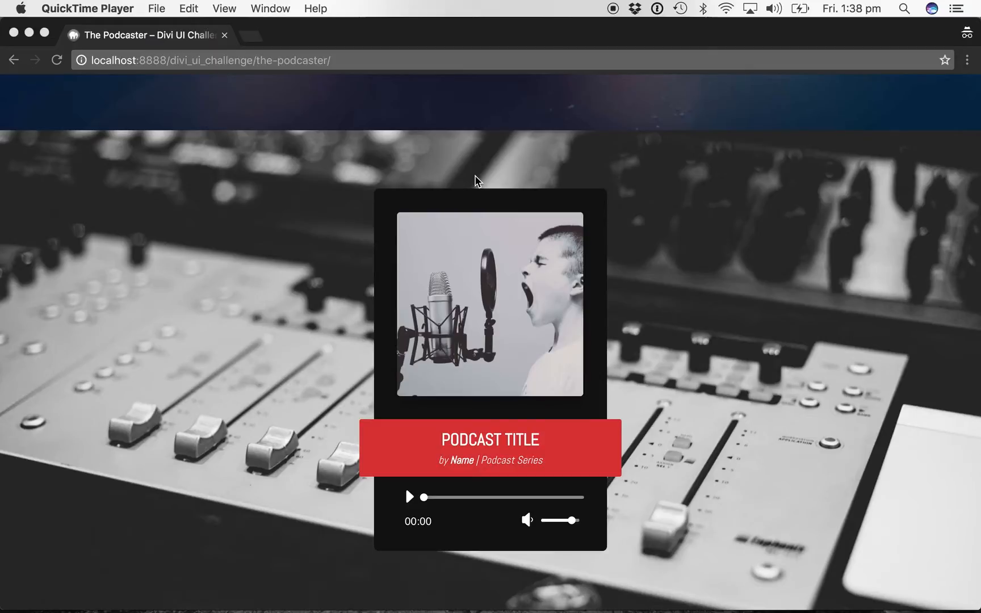
- Switch to the edit page for The Podcast and open it in the Visual Builder
click(360, 213)
key(super+grave)
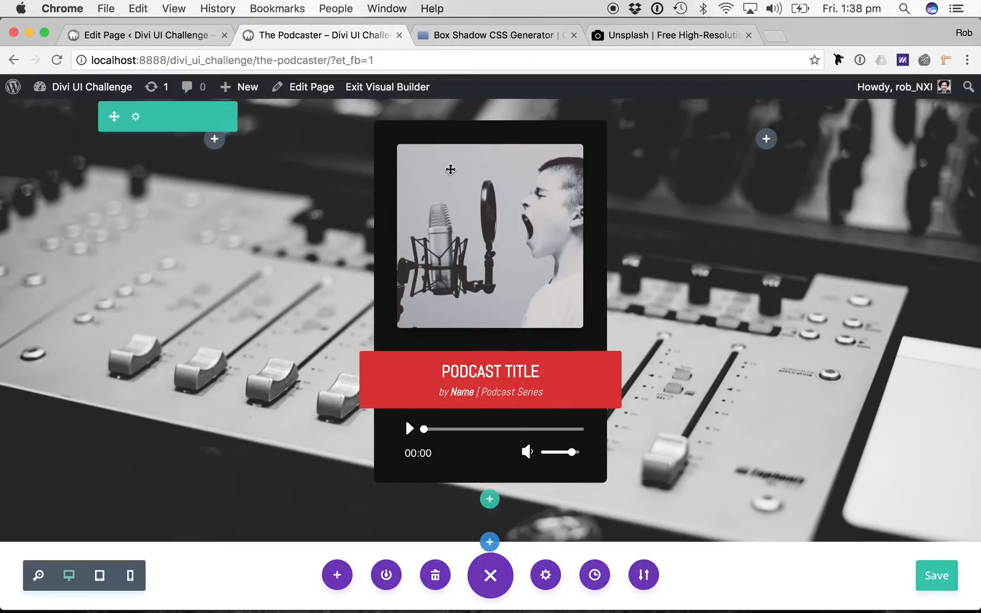
click(162, 36)
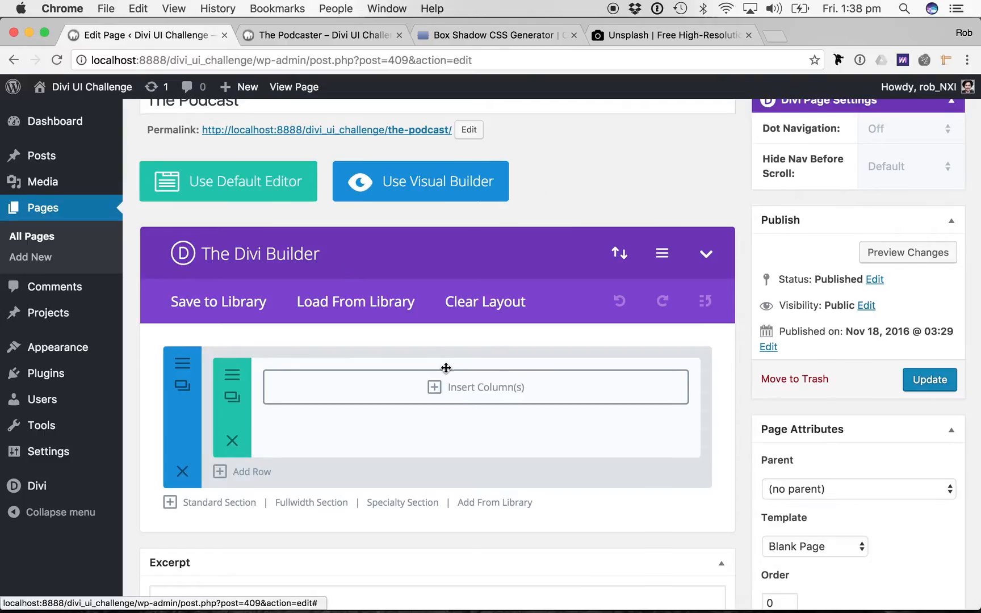
scroll(444, 368, up, 2)
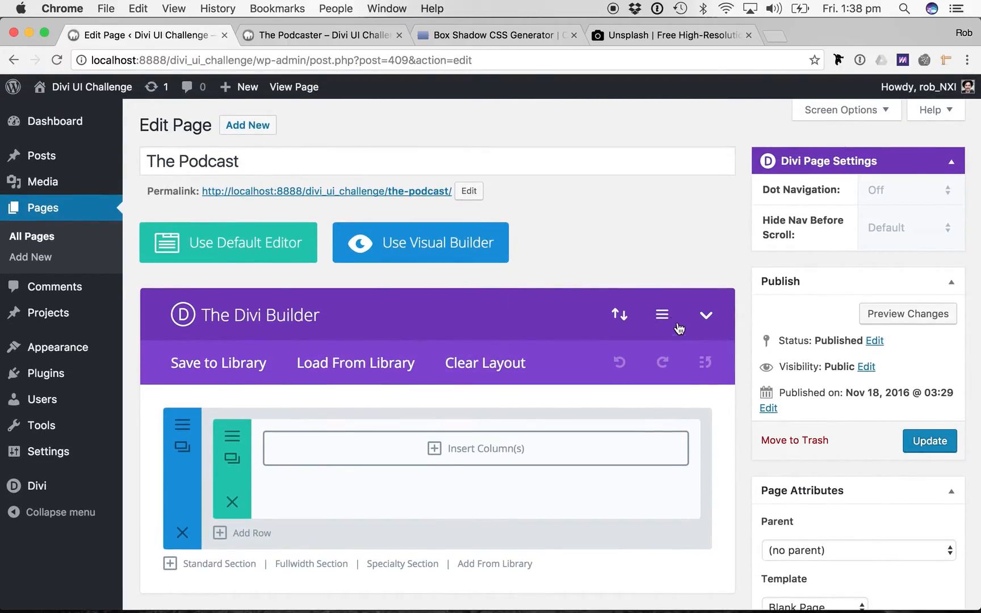
scroll(858, 480, down, 3)
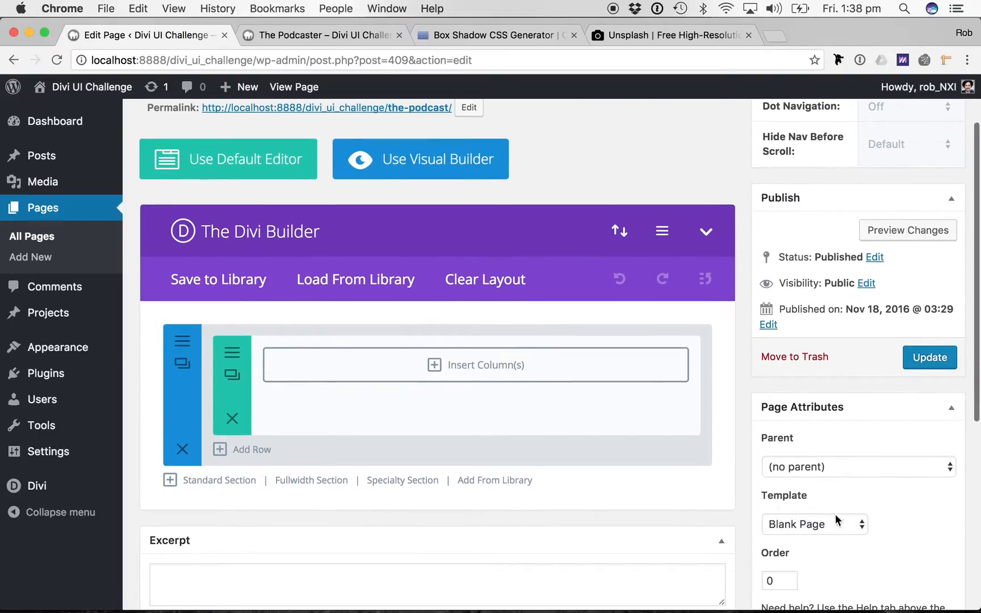
scroll(567, 351, up, 3)
click(444, 228)
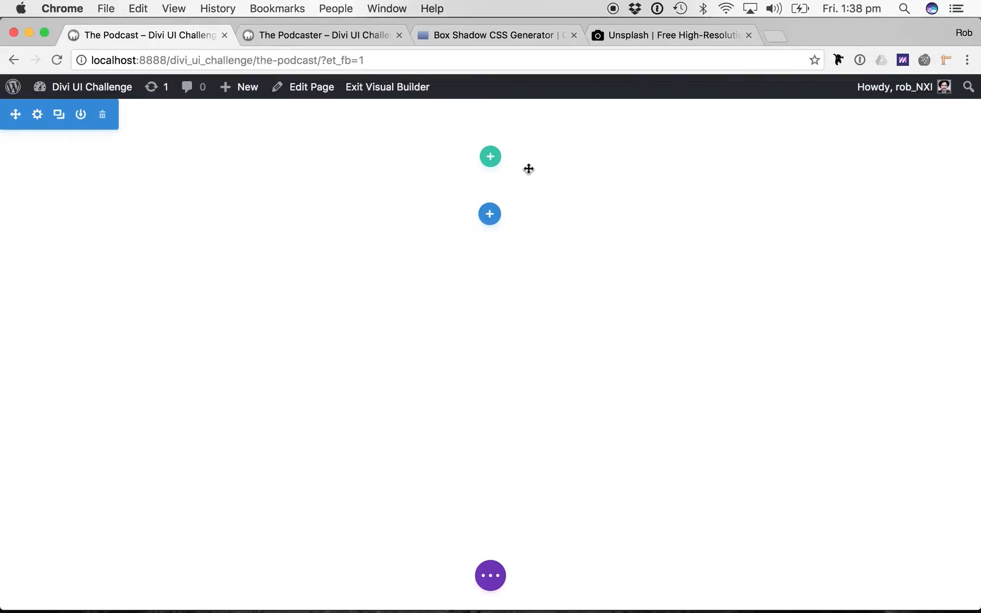
- Insert a three-column row in the empty section and add an Audio module to its middle column
click(492, 159)
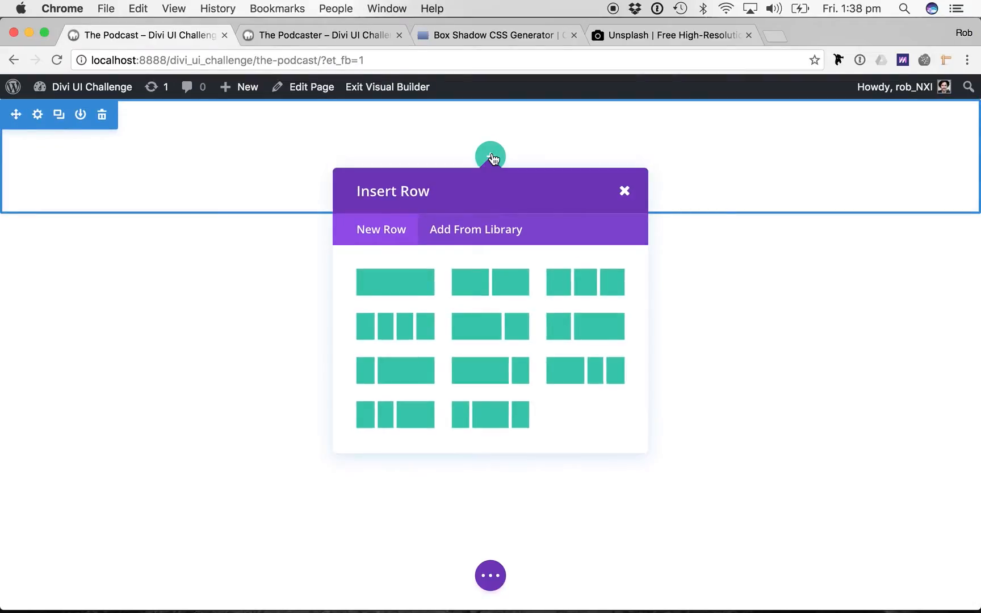
click(592, 284)
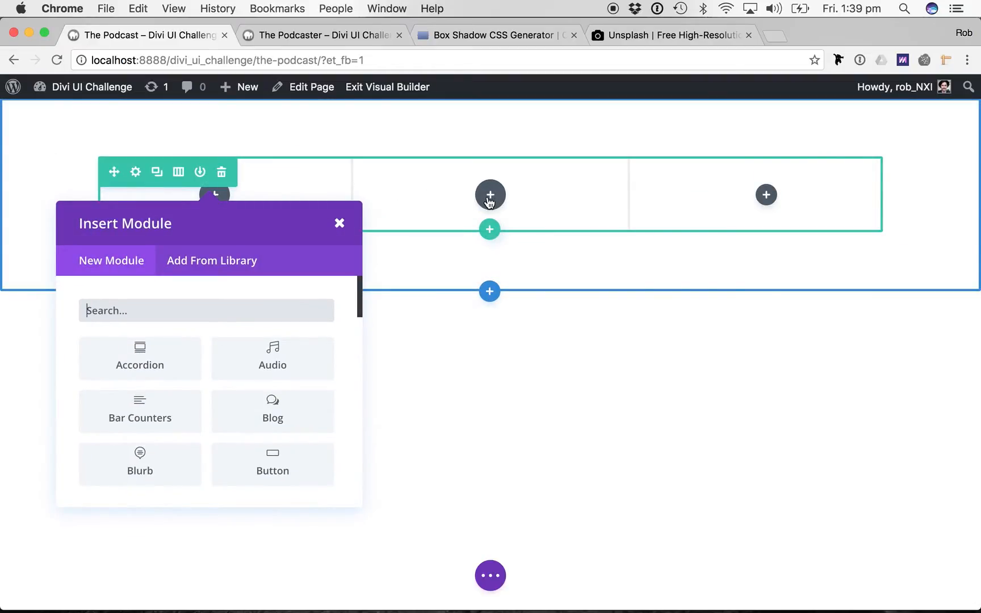
click(489, 198)
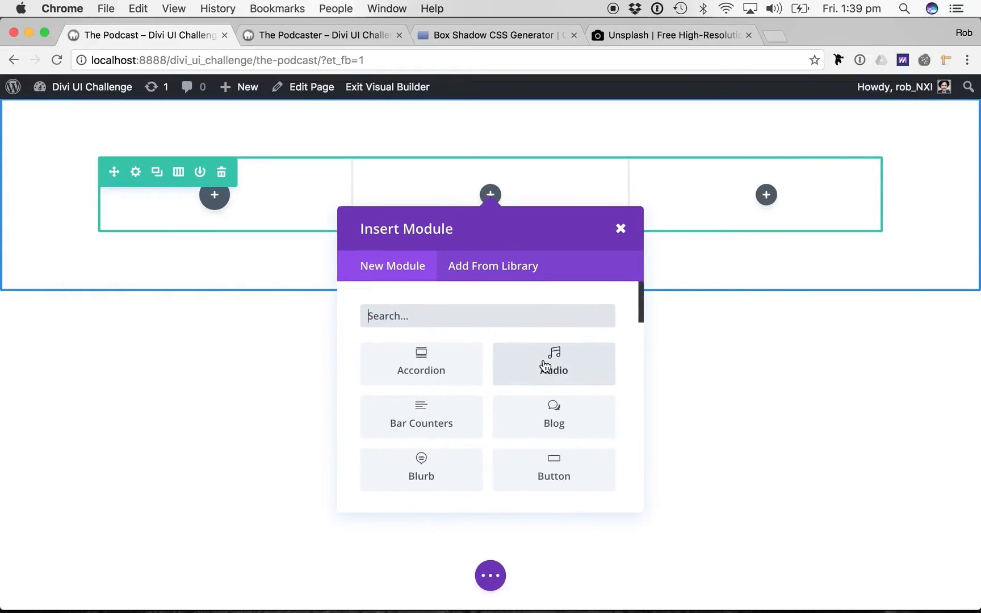
click(545, 366)
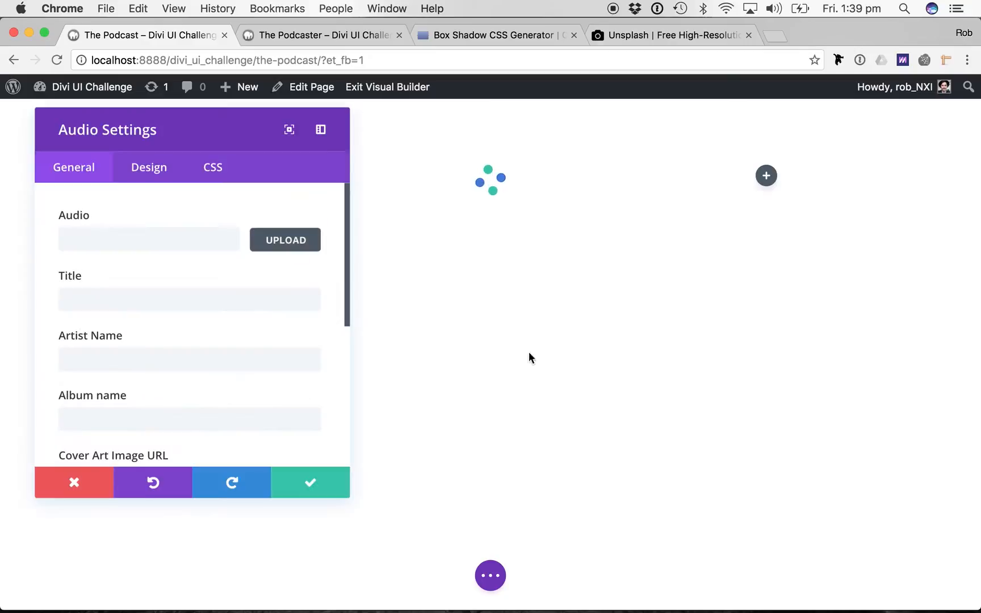
- Choose bling1.mp3 from the media library as the Audio module's file
click(294, 252)
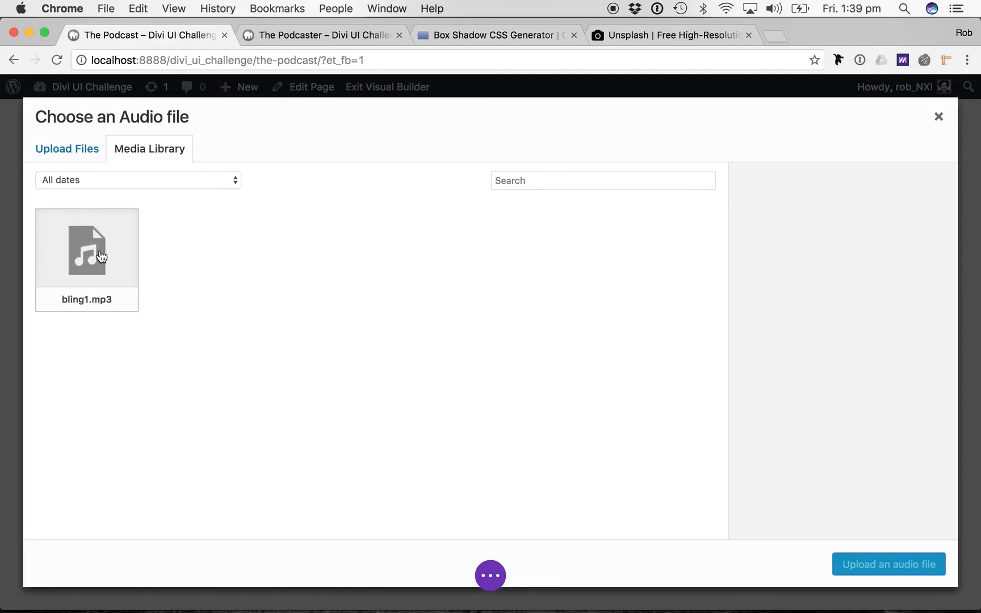
click(102, 256)
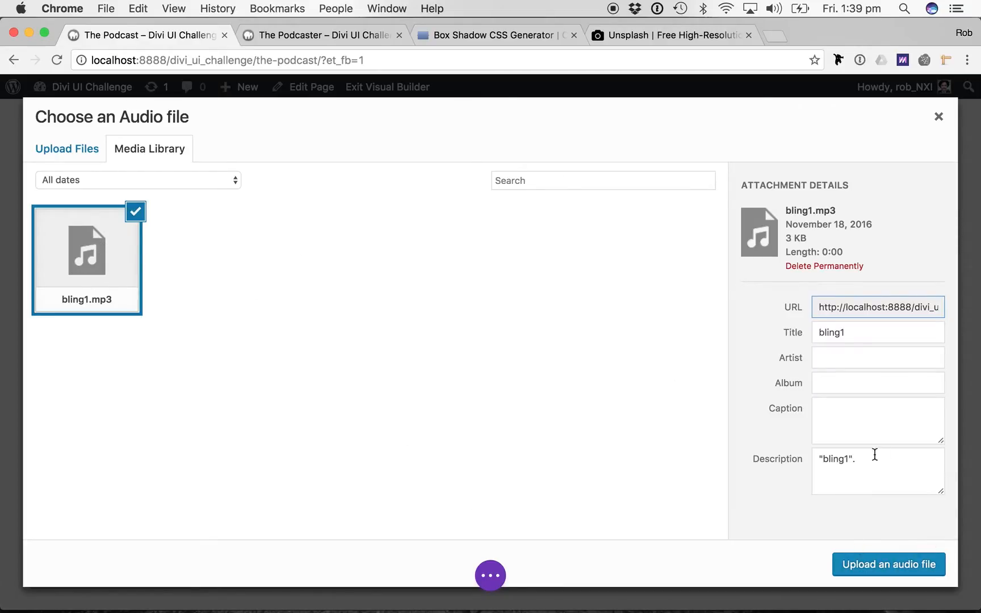
click(895, 565)
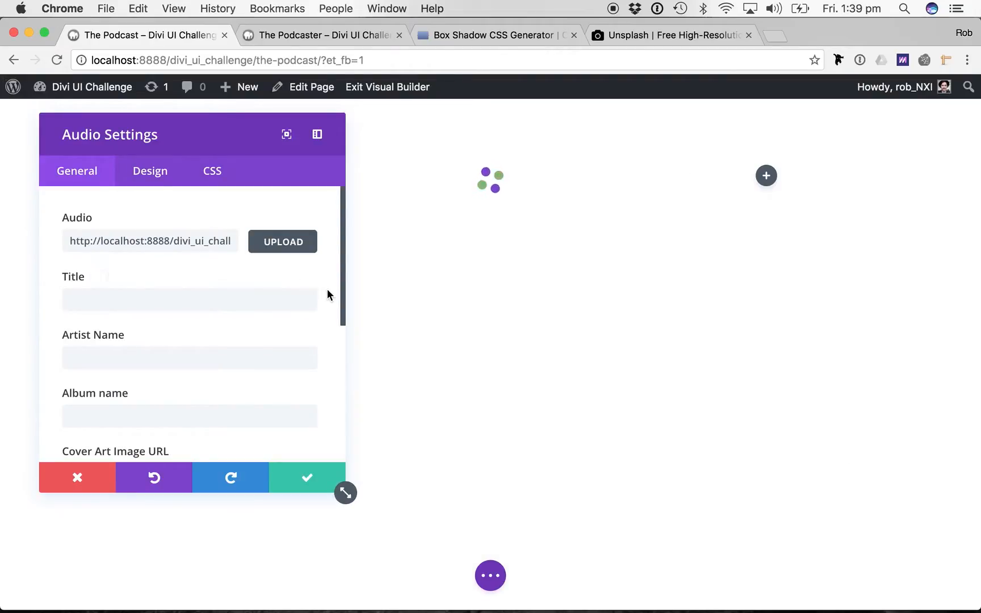
- Set the audio title to "Podcast Episode", the artist name to "Podcaster" and the album name to "Podcast Series"
click(272, 299)
text(Podcast )
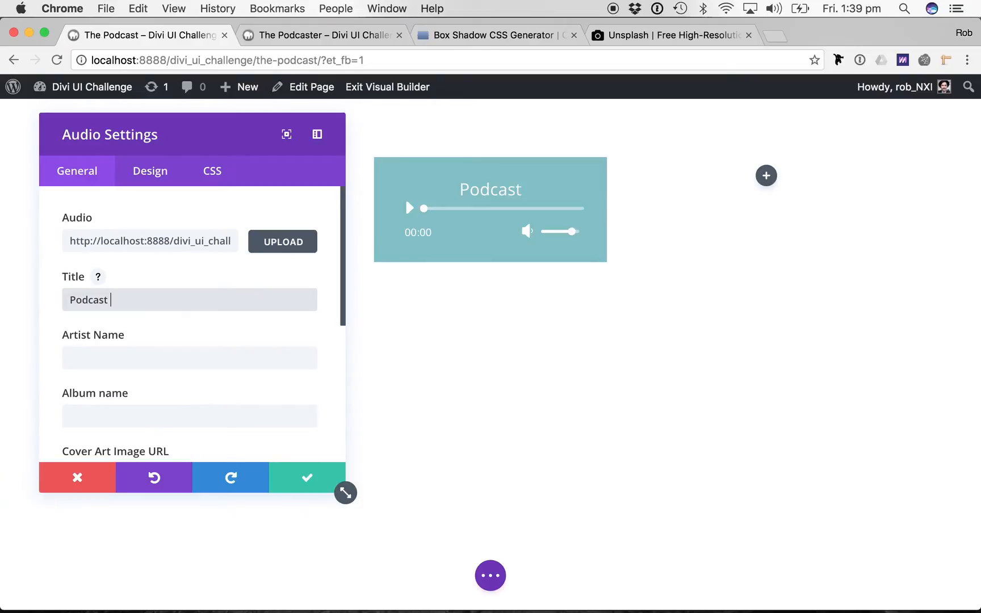
text(Episode)
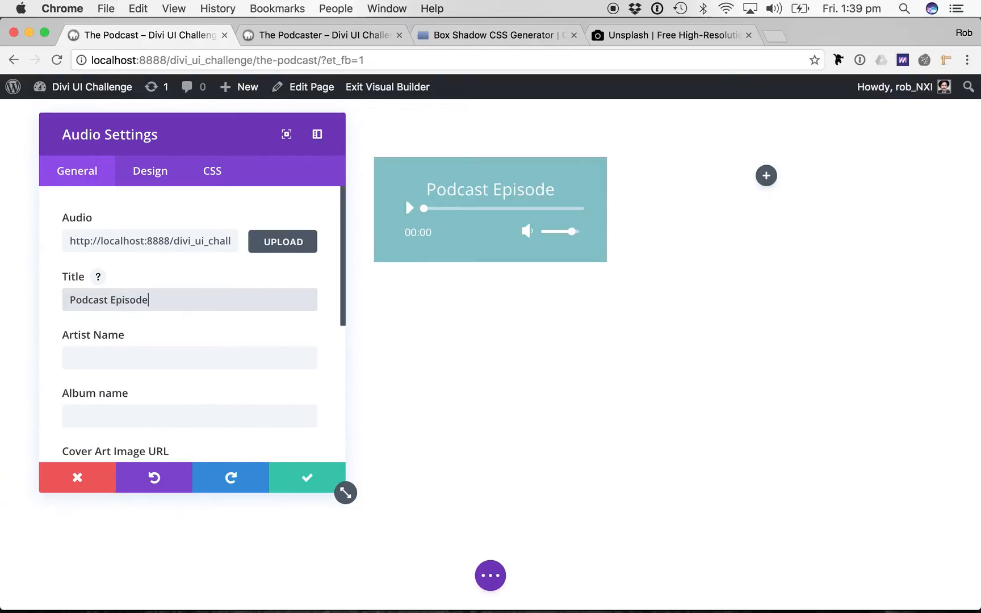
key(Tab)
text(Podcaster)
key(Tab)
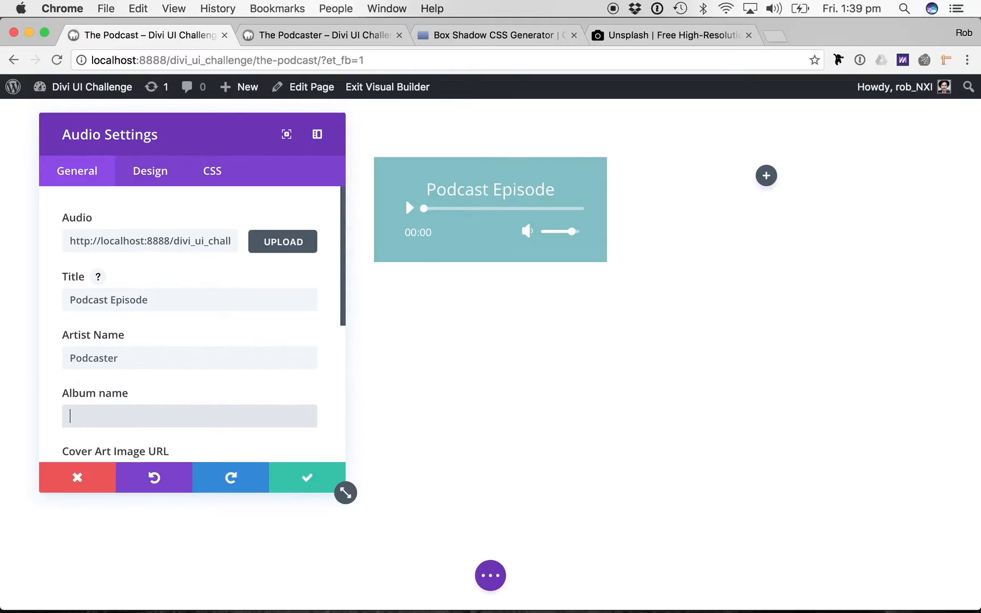
text(Podcast Series)
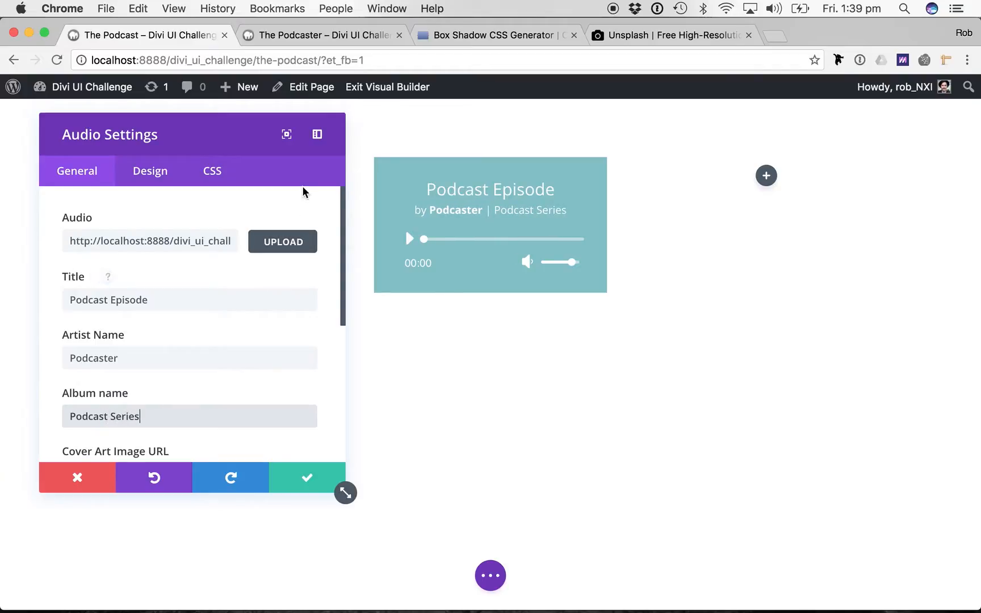
- Set the cover art to the media library's uncoloured square image of the boy shouting at a microphone
scroll(222, 322, down, 3)
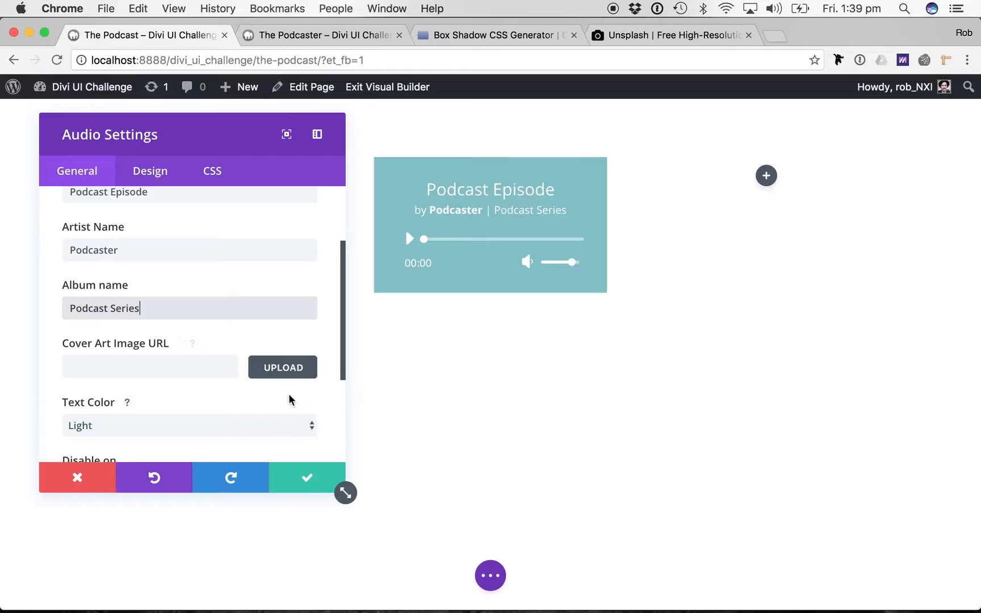
click(283, 374)
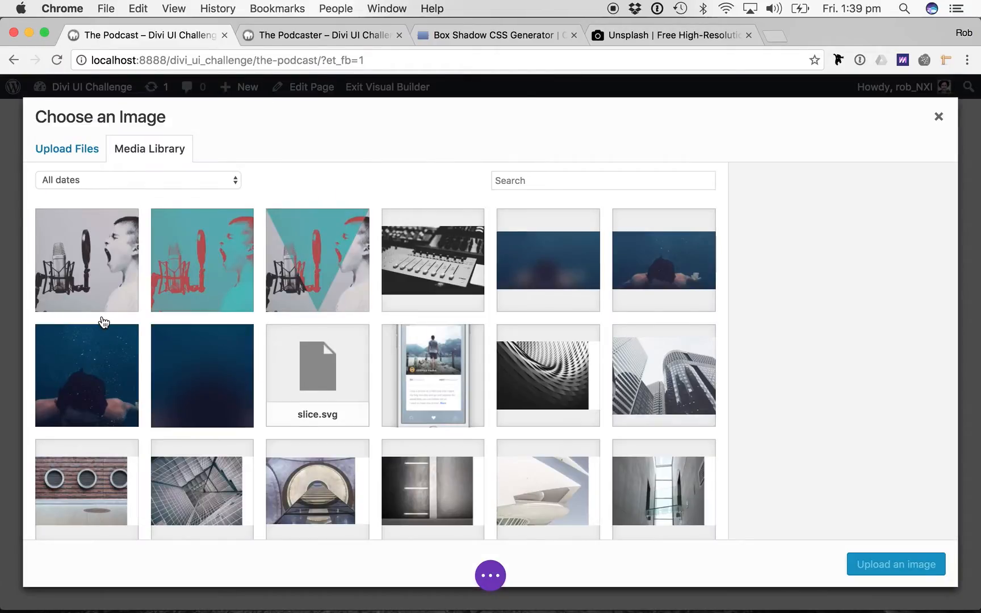
click(103, 311)
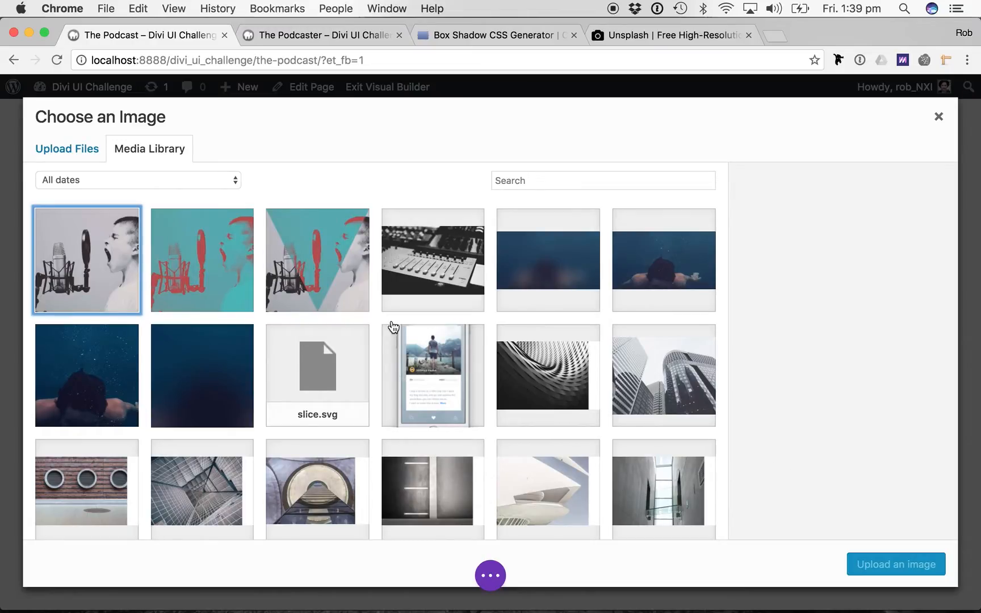
click(95, 234)
click(874, 563)
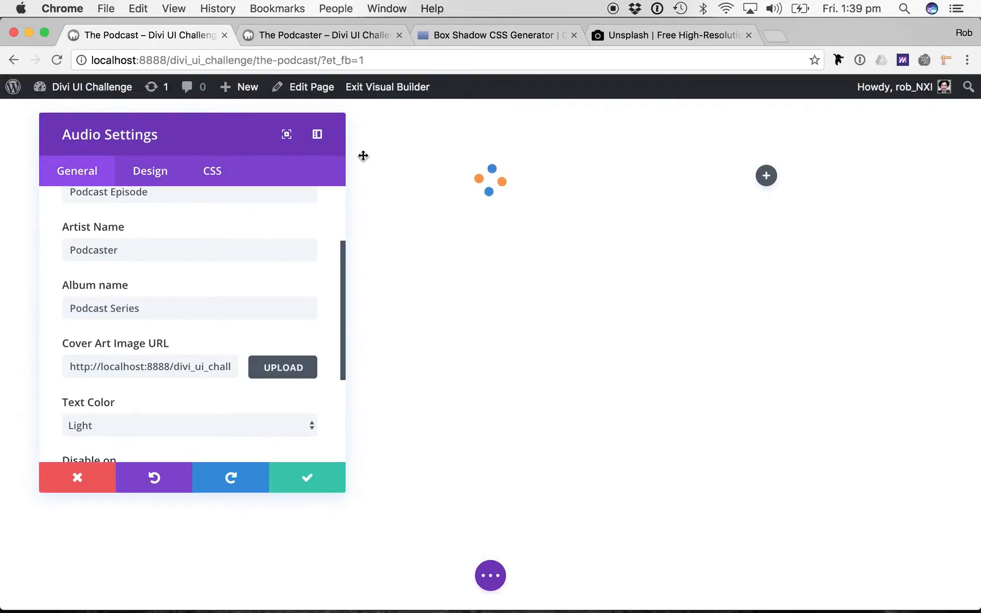
- Browse the free high-resolution photos on the Unsplash home page
click(644, 34)
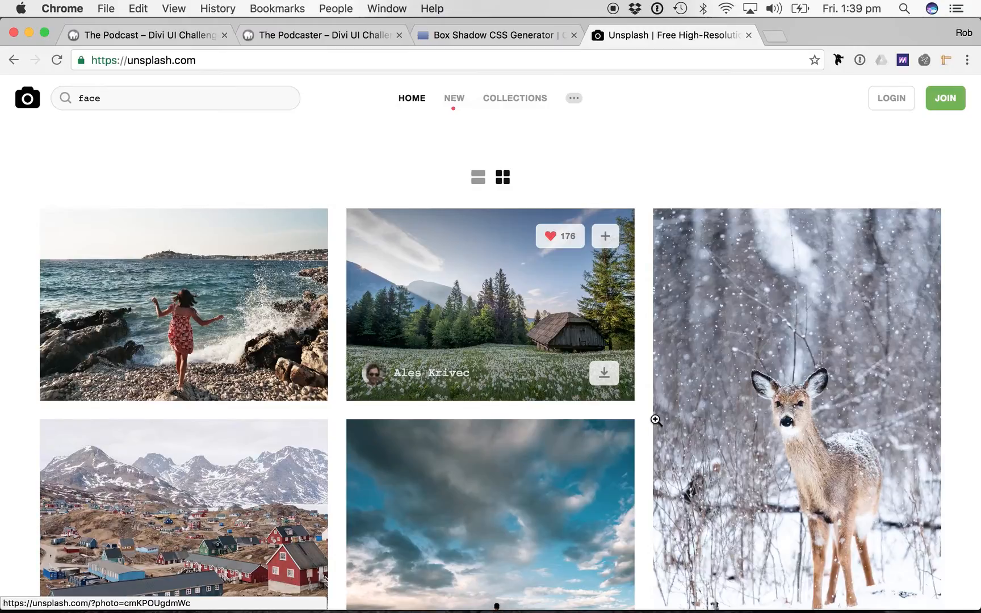
scroll(654, 379, down, 15)
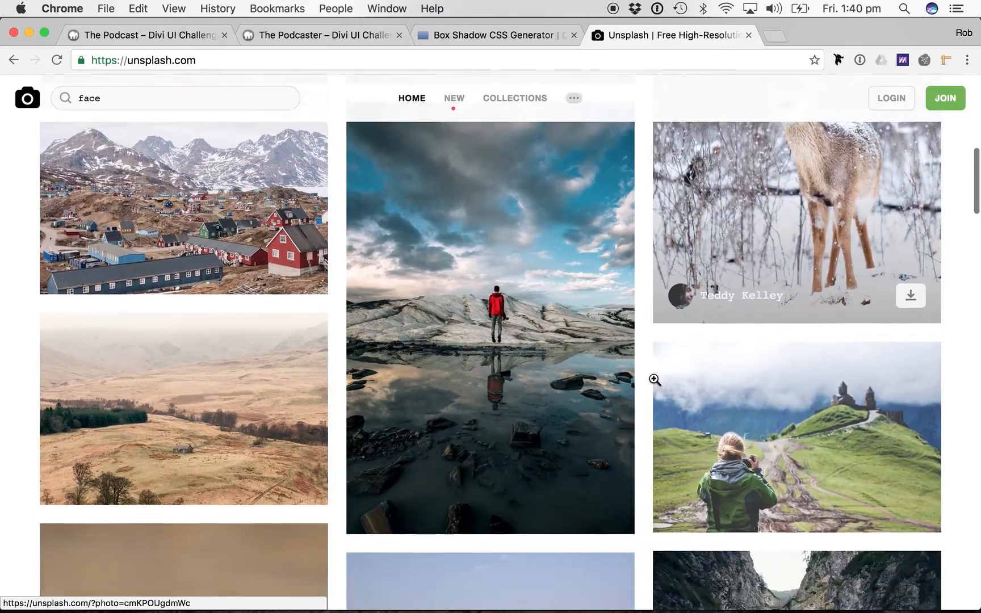
scroll(654, 379, down, 3)
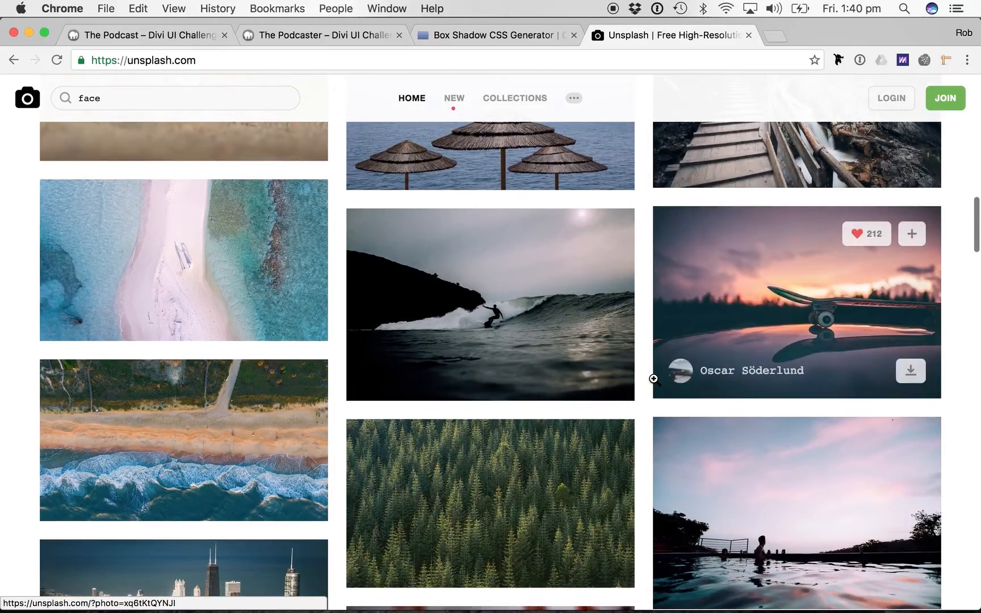
scroll(653, 378, up, 2)
scroll(654, 379, up, 15)
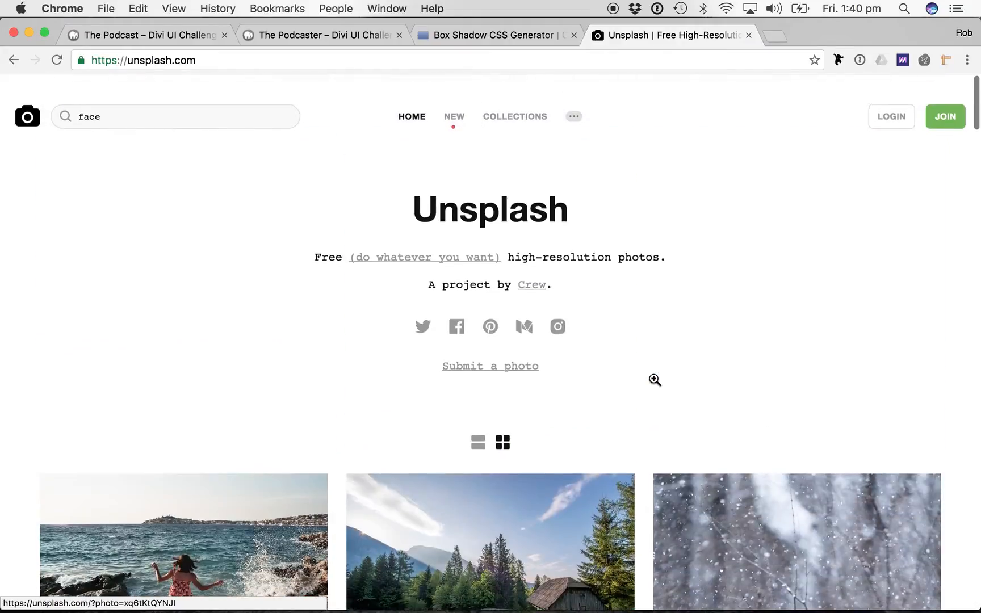
scroll(654, 379, down, 3)
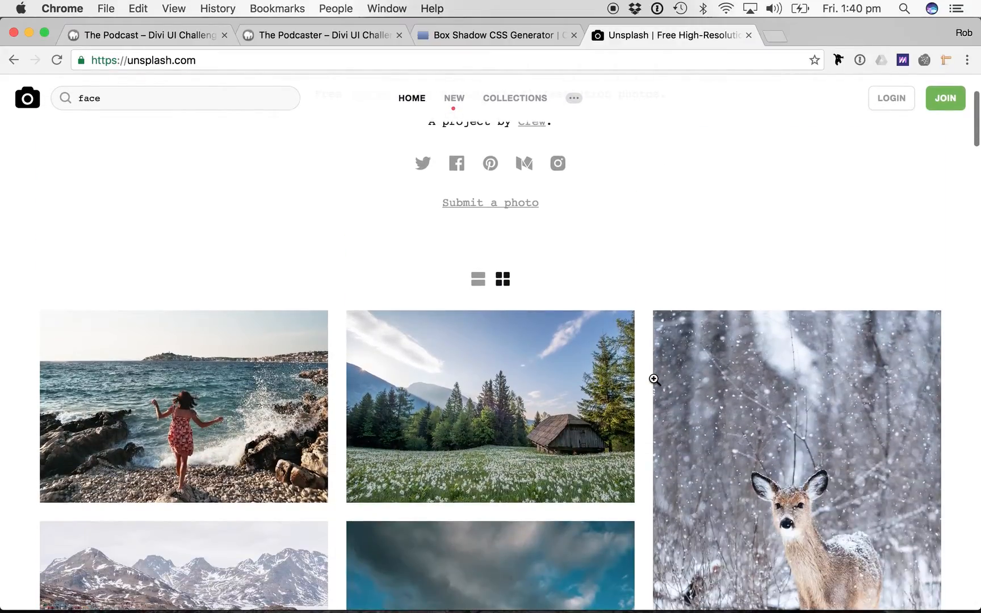
scroll(641, 320, down, 3)
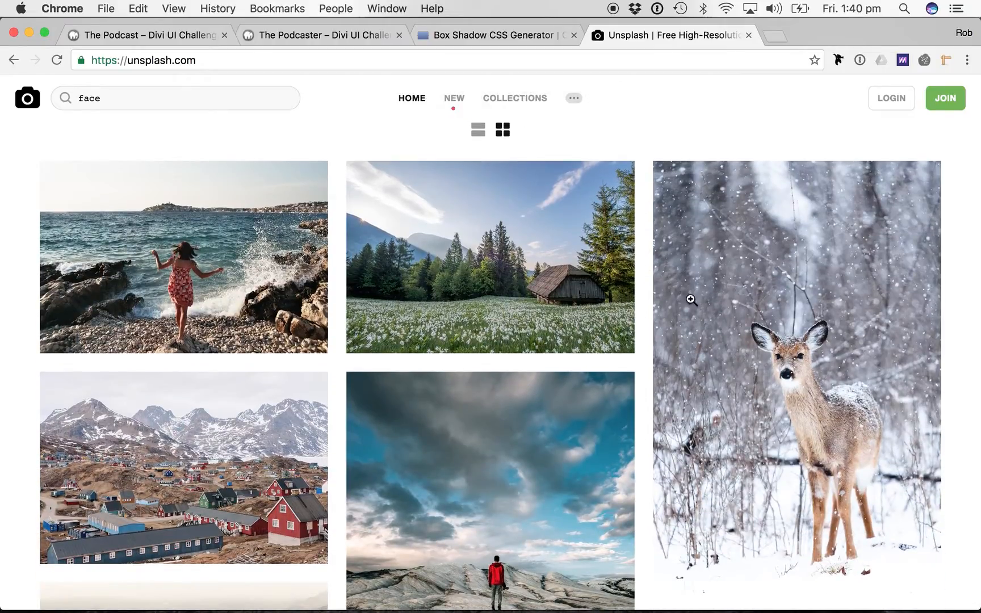
scroll(391, 361, down, 1)
scroll(391, 363, down, 5)
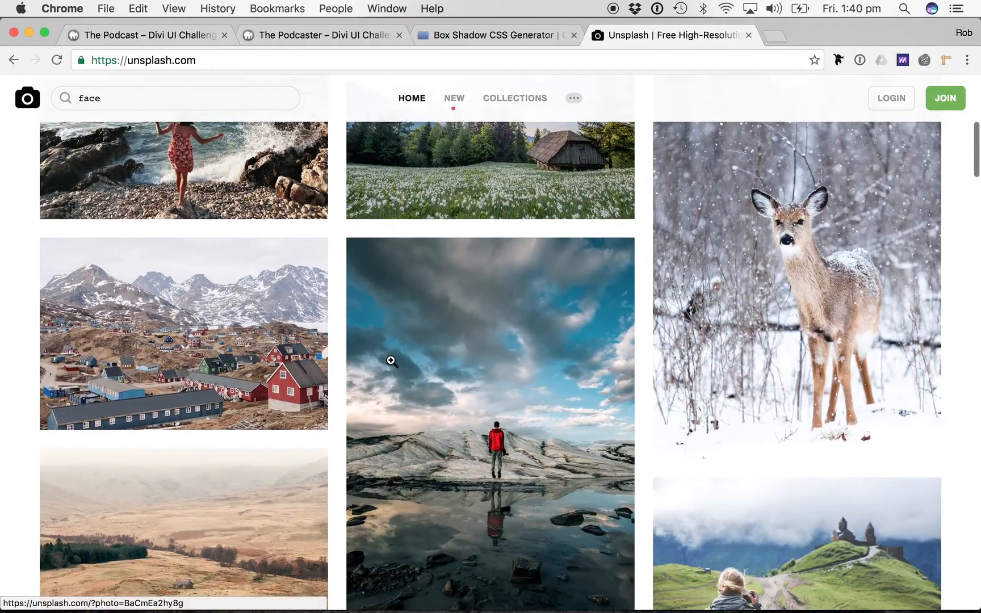
scroll(641, 311, up, 9)
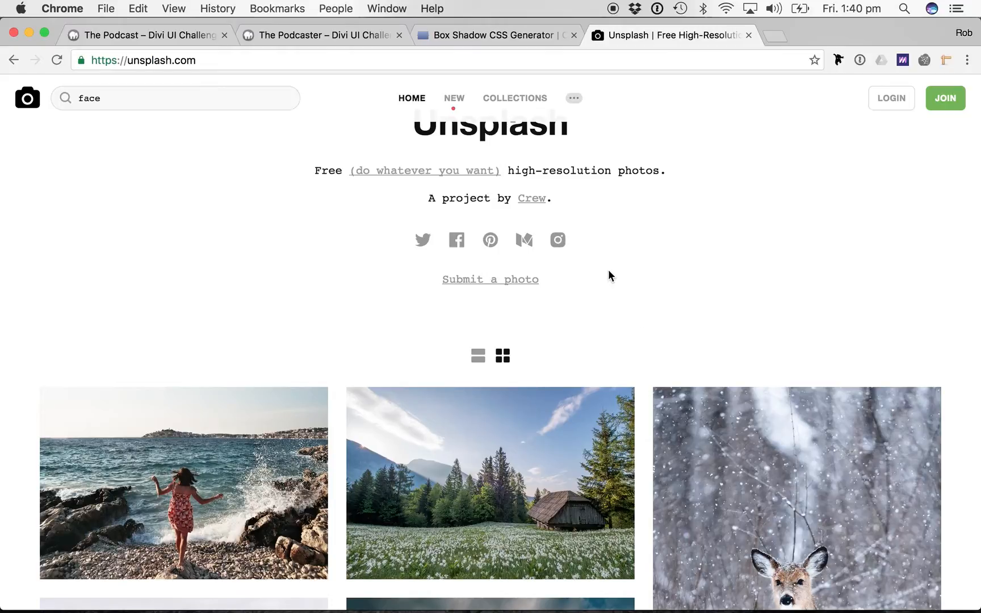
scroll(668, 328, down, 2)
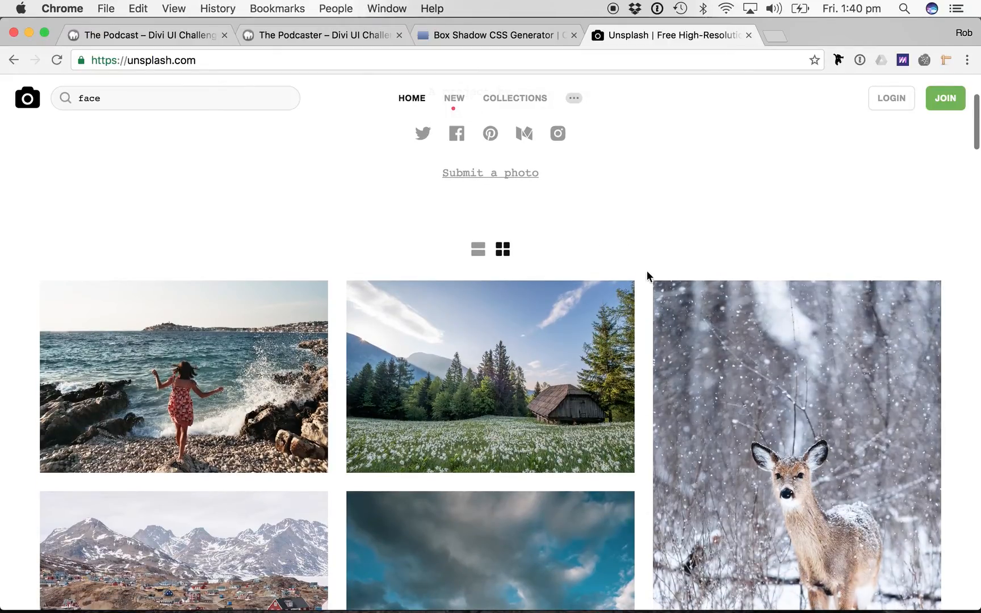
scroll(652, 263, down, 3)
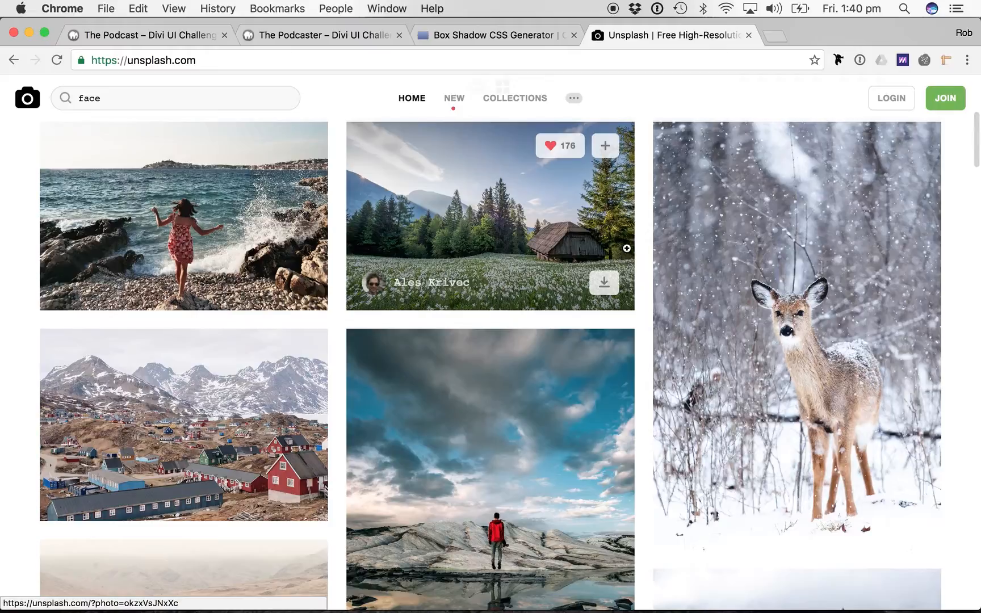
- Return to The Podcast page's Audio module settings and set the module's background color to #111111
click(169, 36)
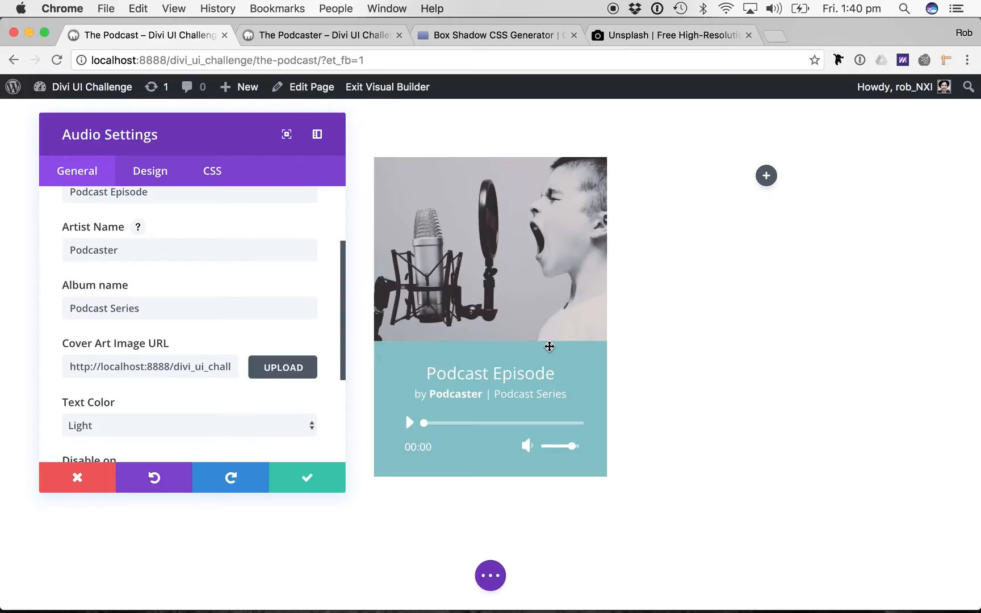
scroll(254, 393, down, 1)
scroll(253, 394, down, 5)
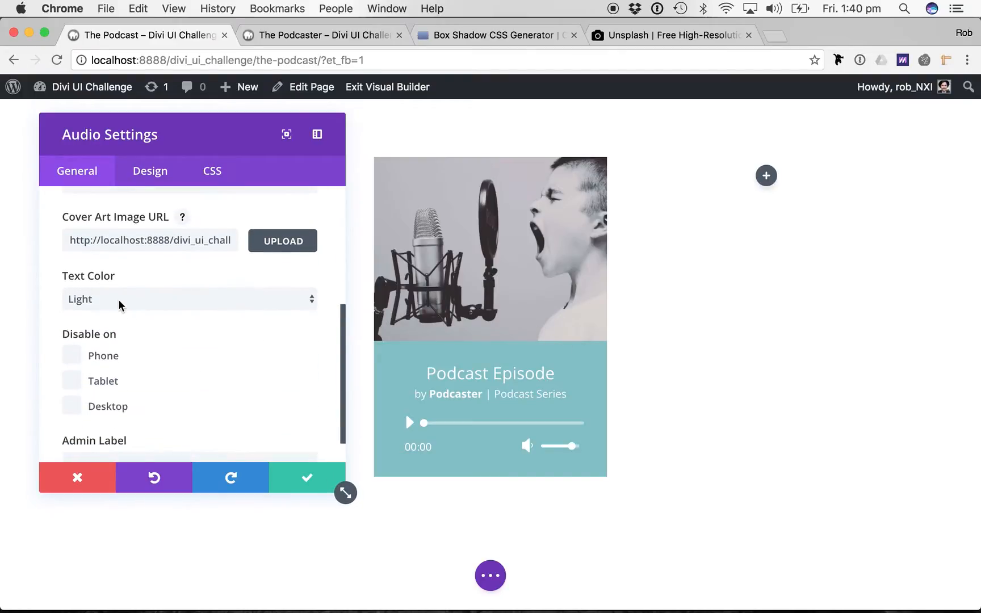
scroll(120, 302, down, 1)
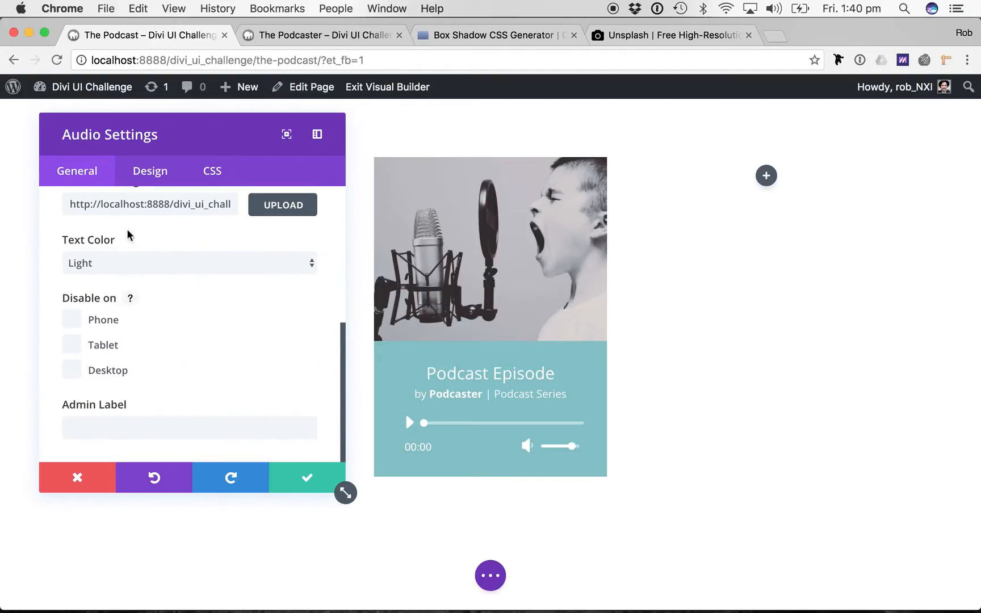
click(152, 169)
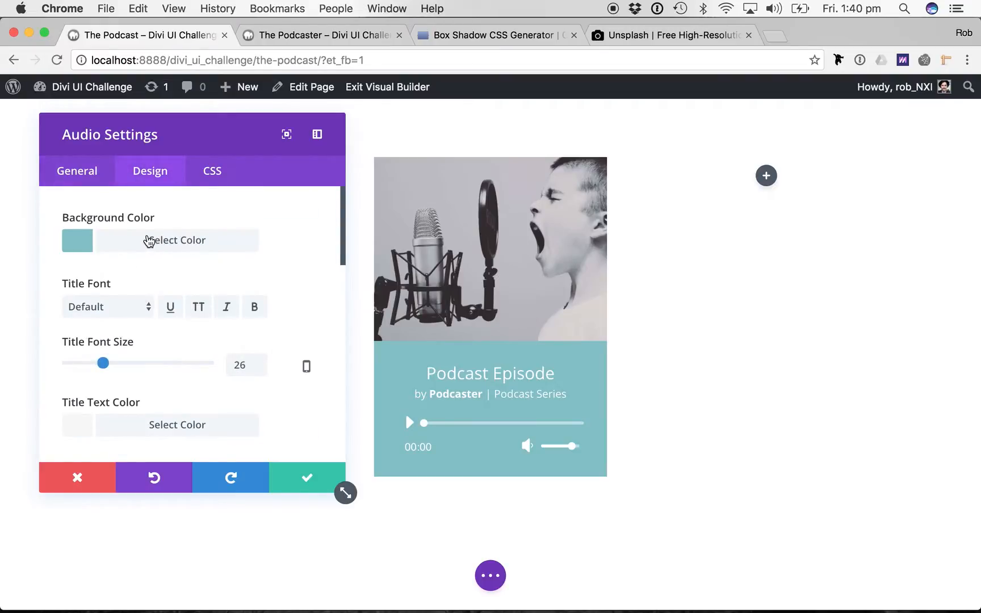
click(148, 241)
double_click(95, 273)
text(111111)
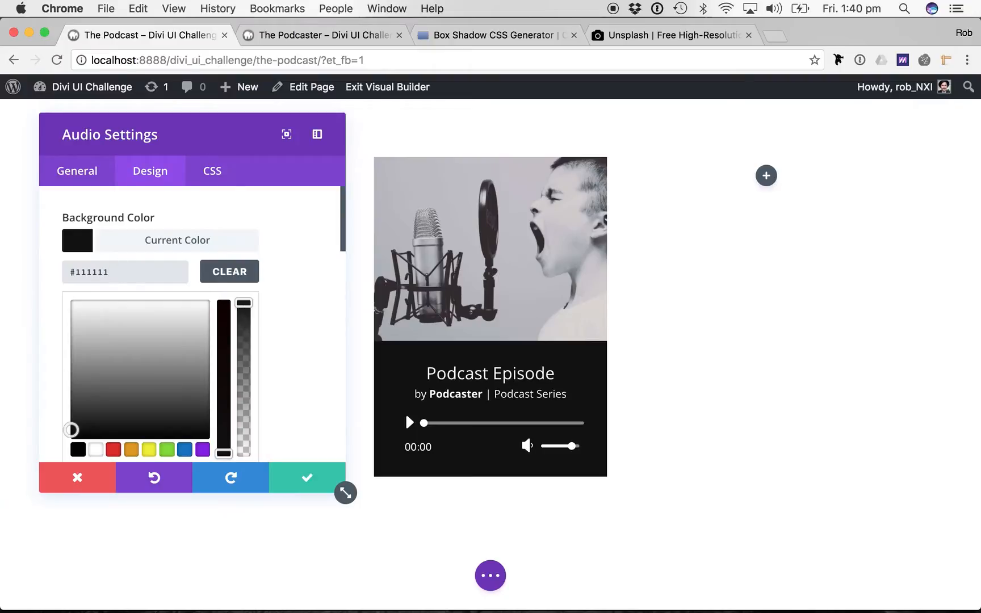
- Set the audio module's title font to Abel in bold uppercase
scroll(259, 361, down, 6)
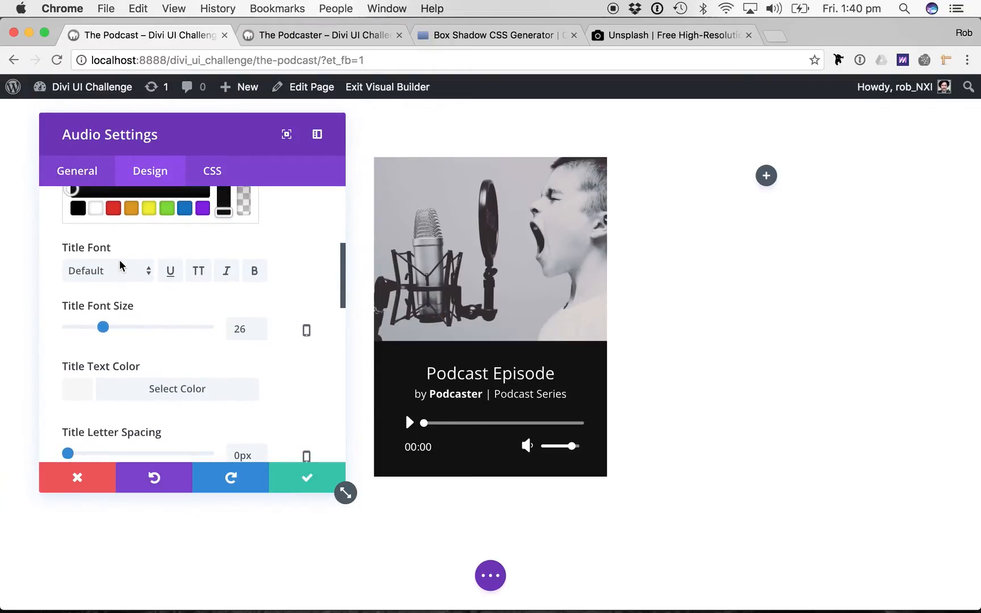
click(121, 265)
click(103, 283)
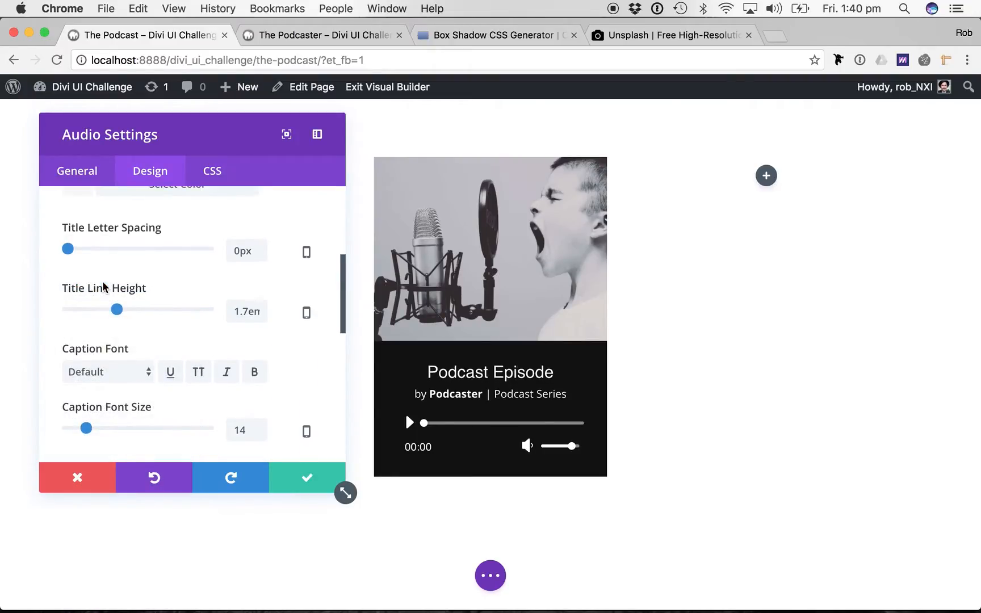
scroll(179, 306, up, 5)
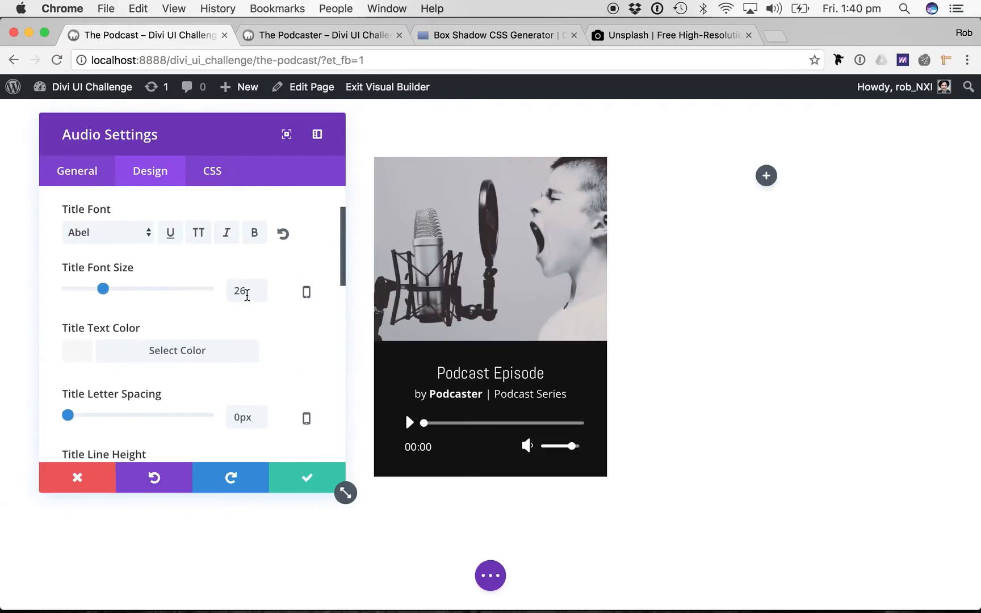
click(196, 232)
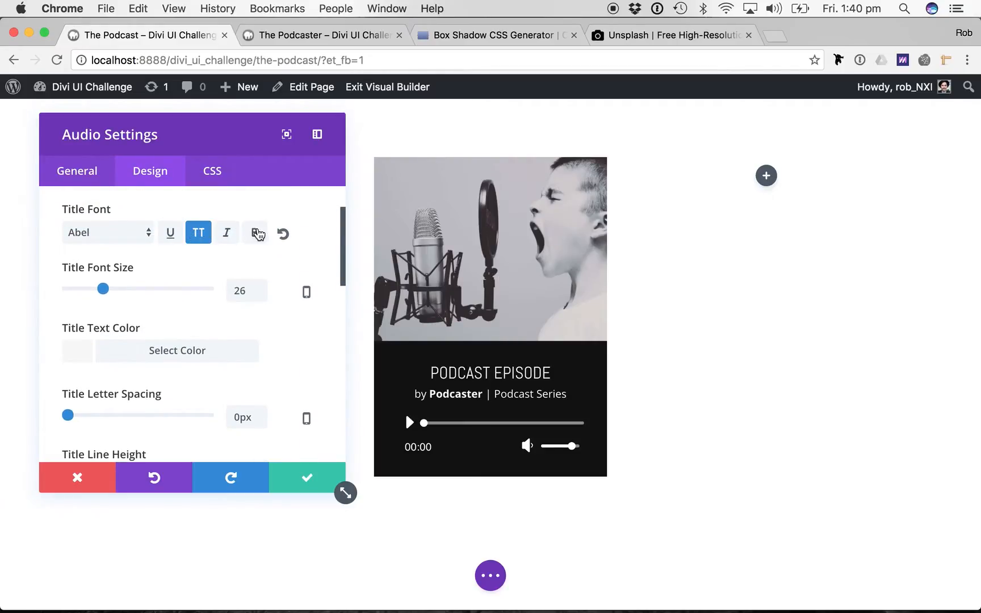
click(254, 233)
- Set the audio module's caption font to Abel in italics, and close the module settings
scroll(284, 341, down, 1)
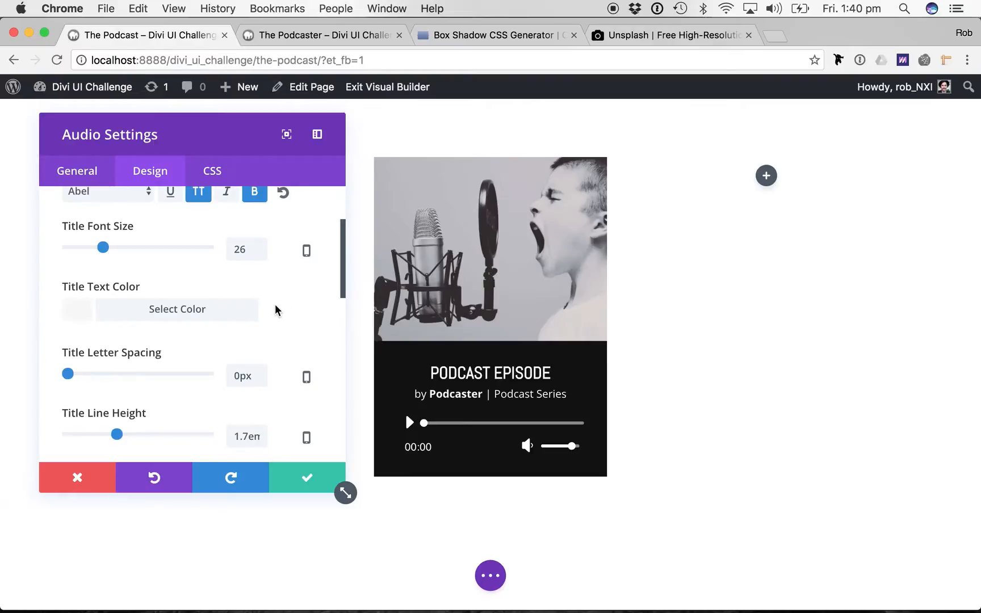
scroll(275, 309, down, 1)
scroll(276, 309, down, 1)
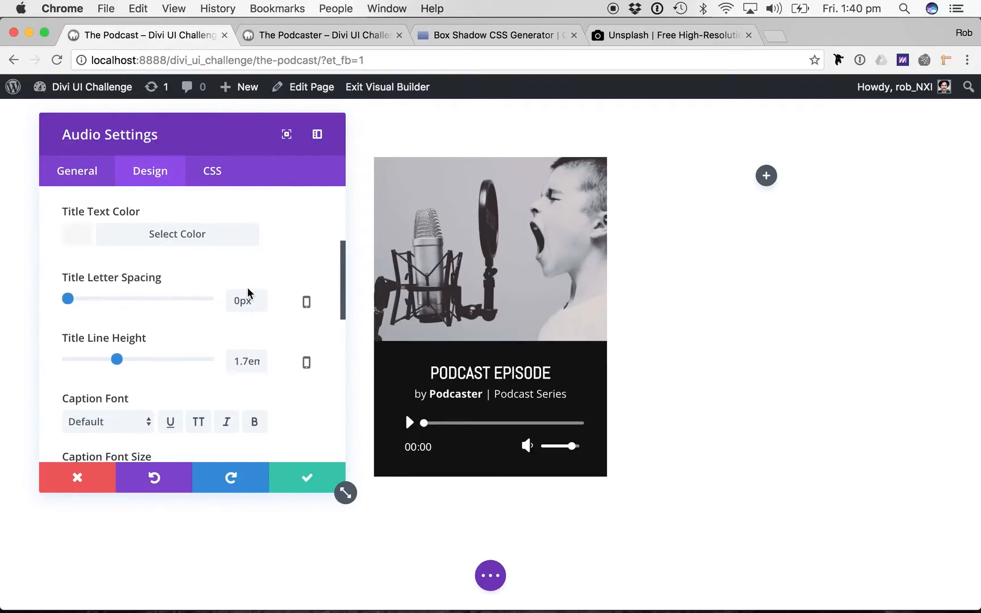
scroll(248, 293, down, 2)
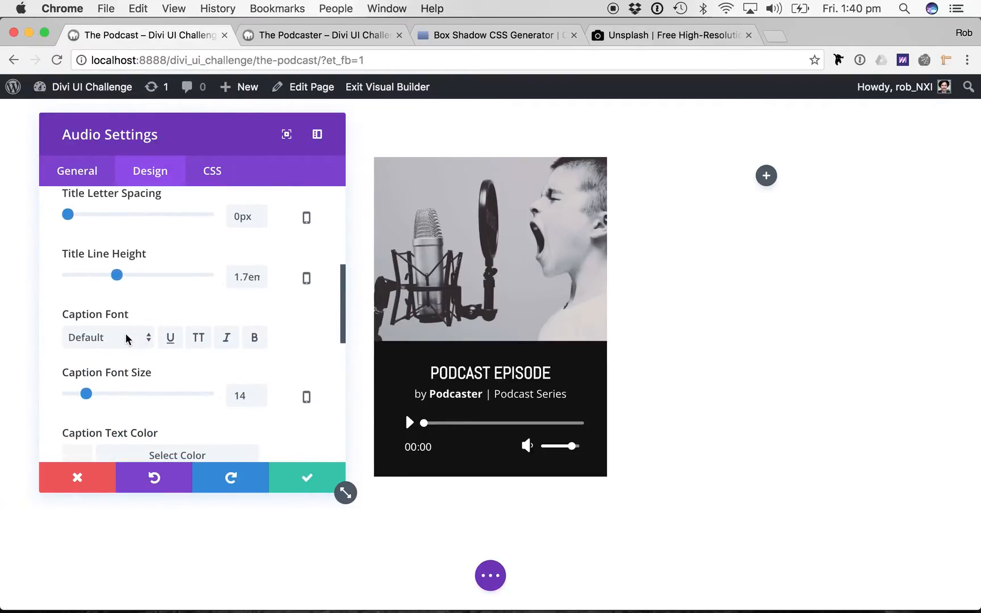
click(126, 338)
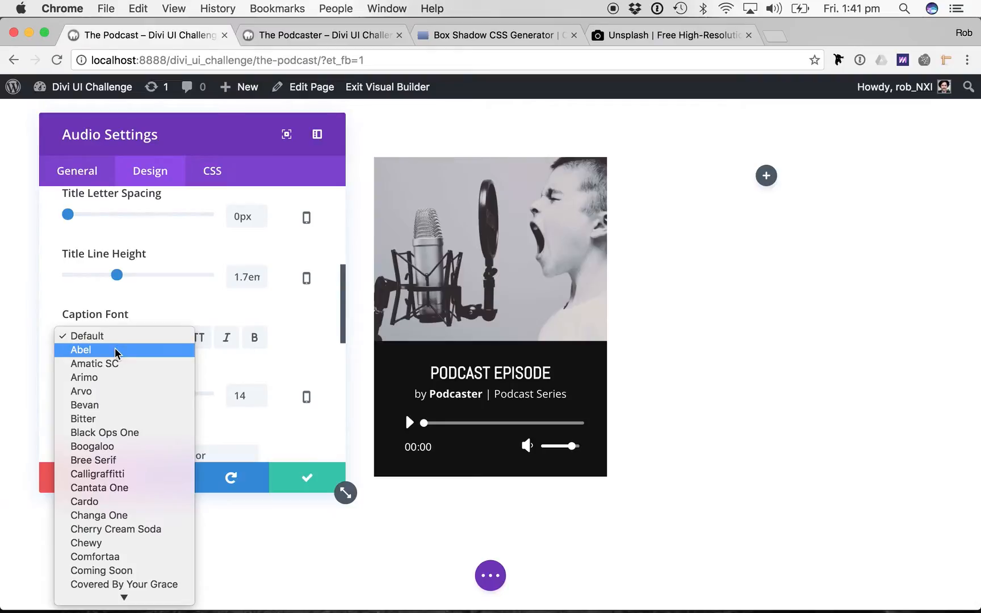
click(114, 350)
scroll(165, 307, up, 1)
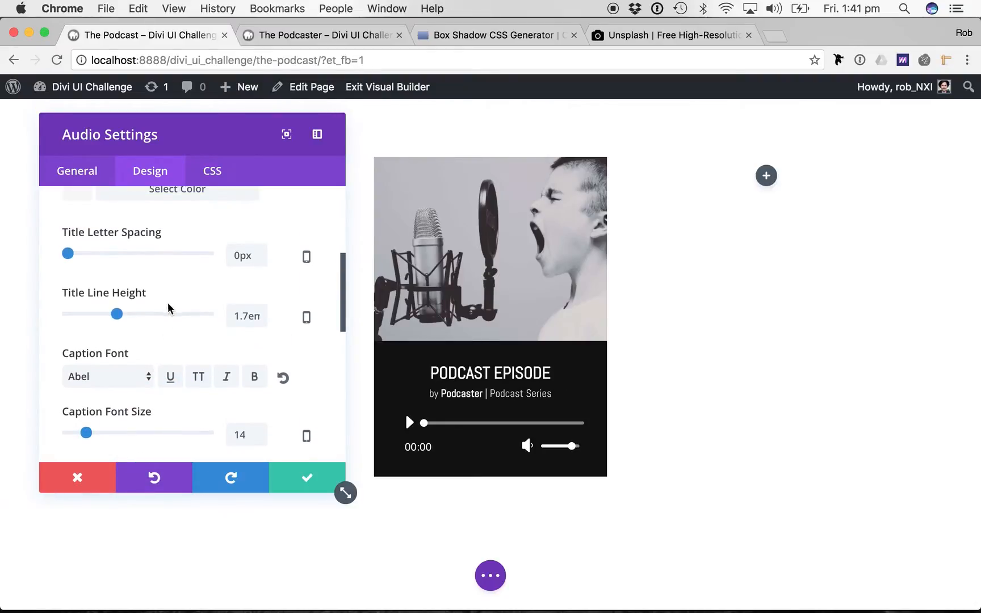
click(219, 377)
scroll(265, 236, up, 1)
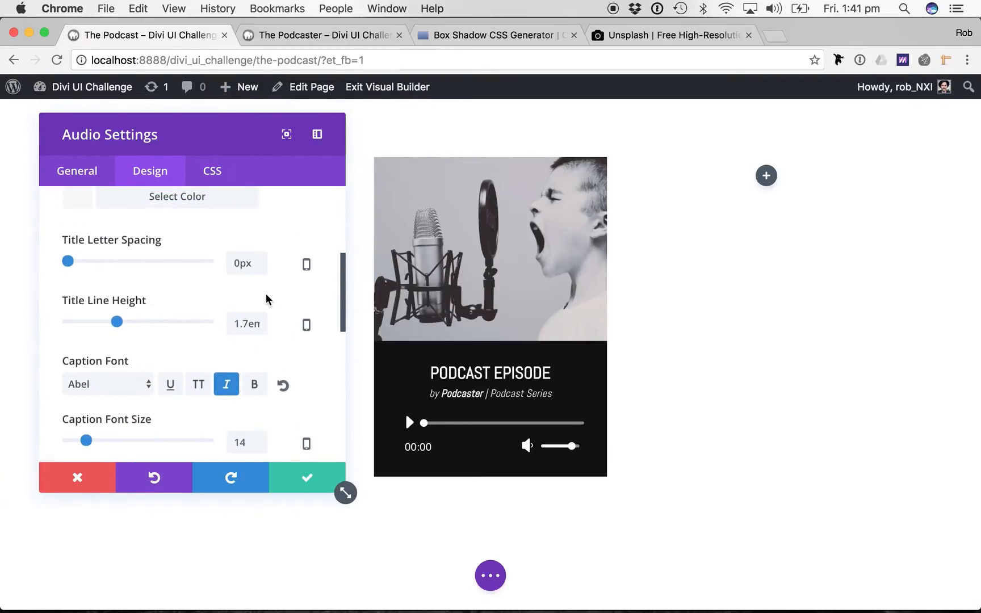
scroll(272, 344, down, 3)
scroll(269, 344, down, 10)
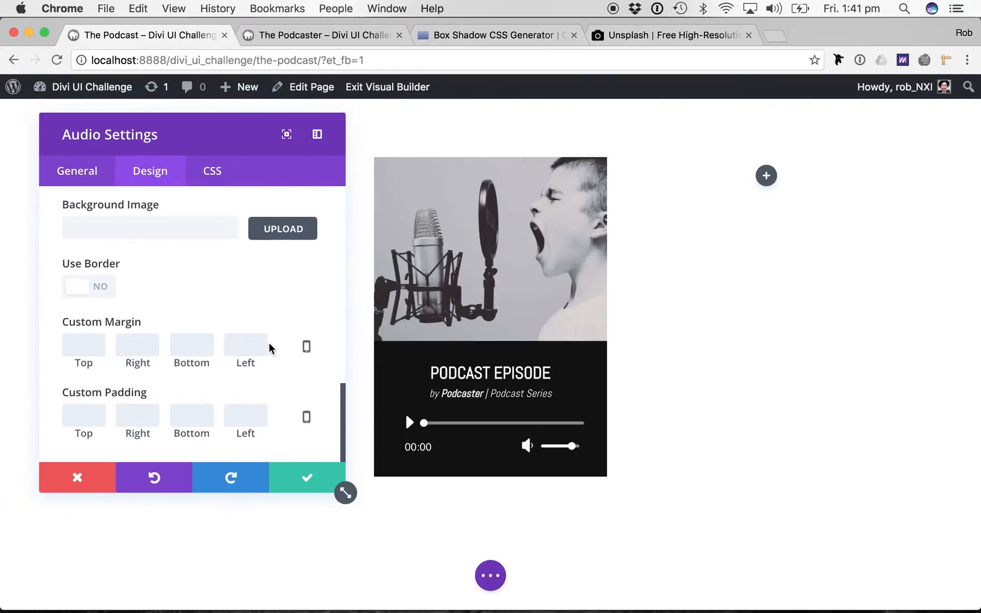
key(Escape)
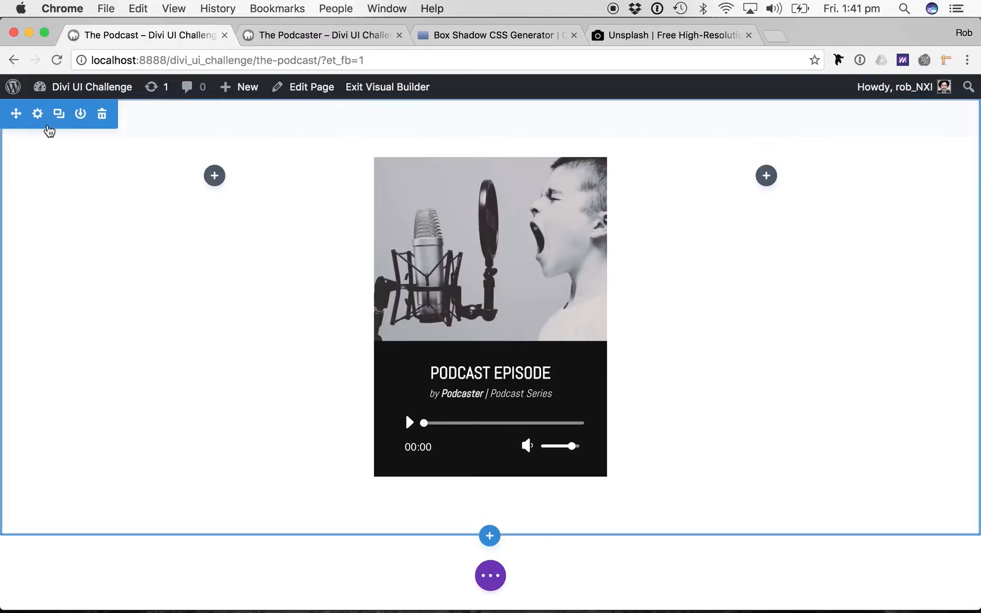
- Set the section's background image to podcast_bacground.jpg from the media library, and slightly enlarge the section's top and bottom padding
click(37, 116)
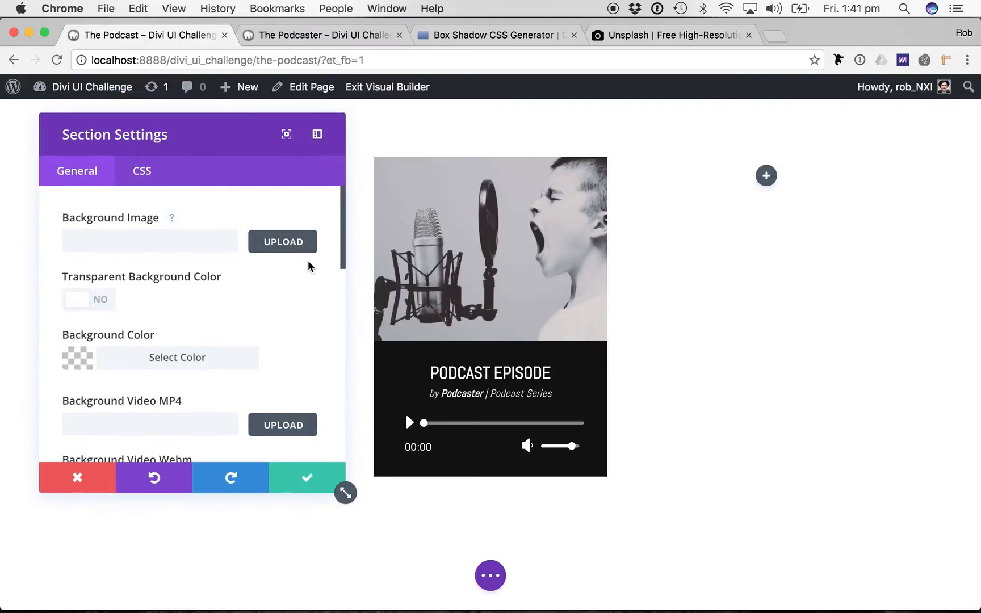
click(277, 241)
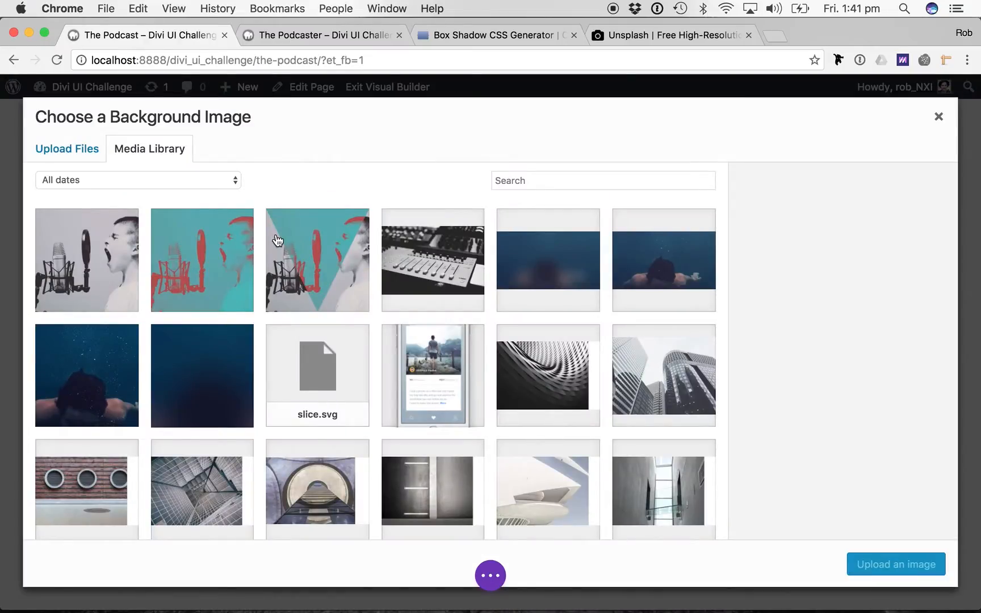
click(434, 256)
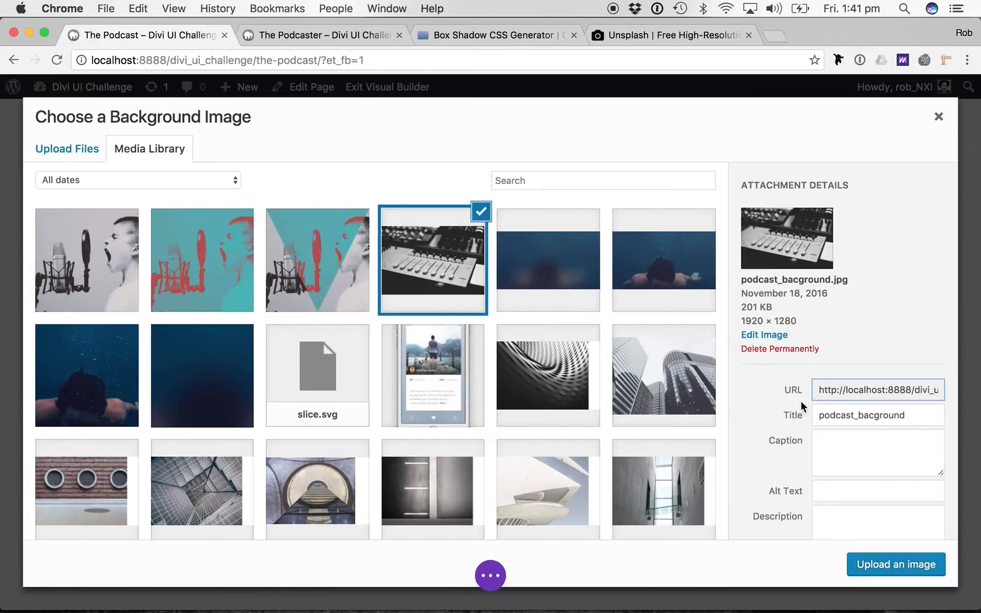
click(885, 565)
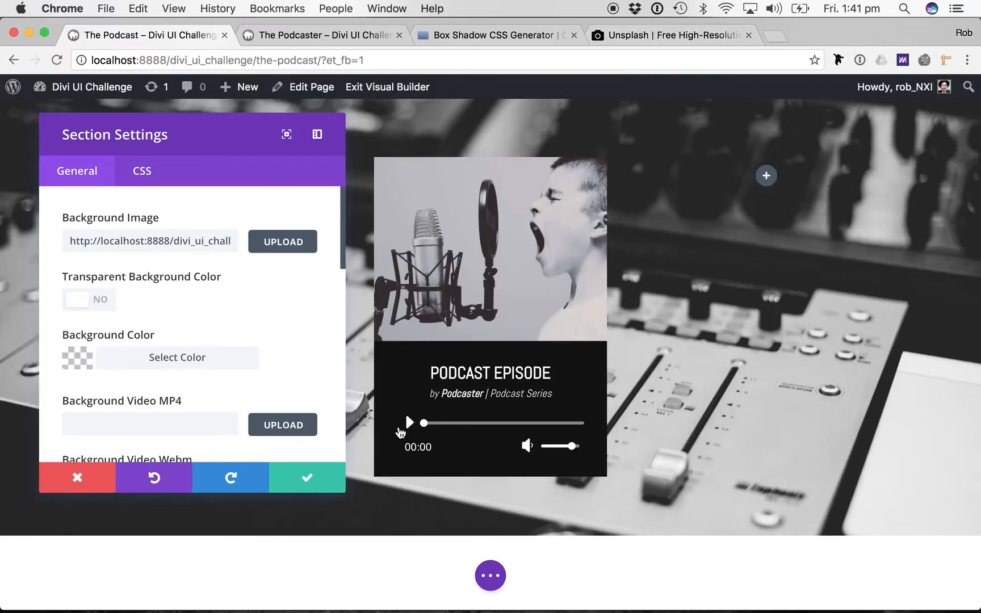
click(317, 477)
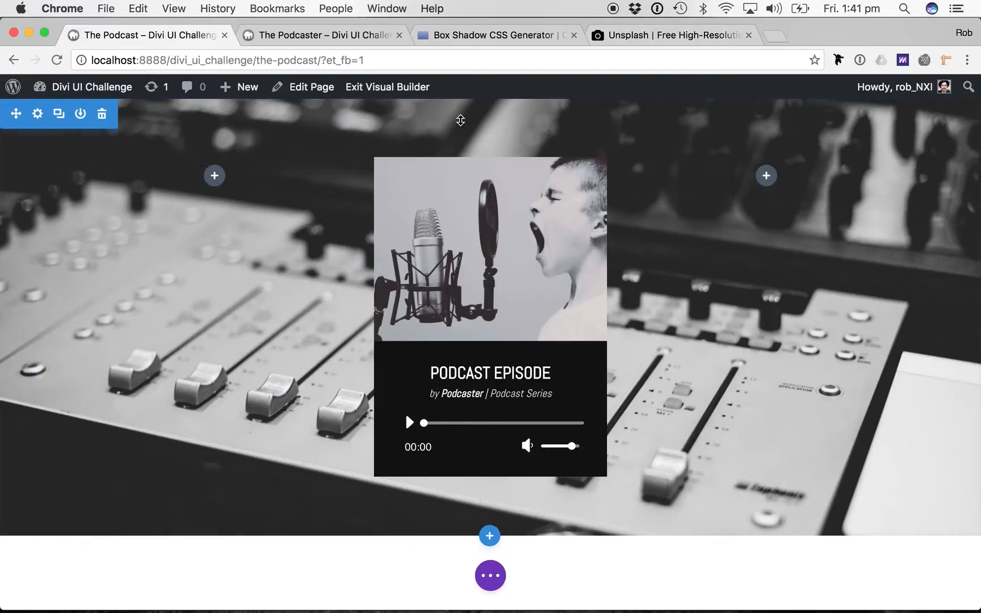
drag(460, 121, 459, 143)
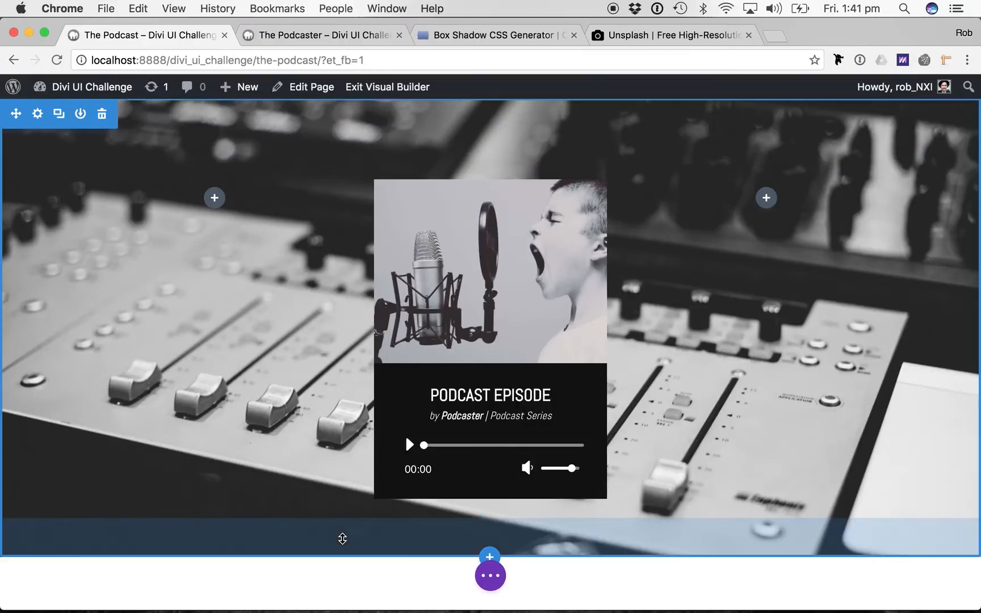
drag(342, 538, 345, 563)
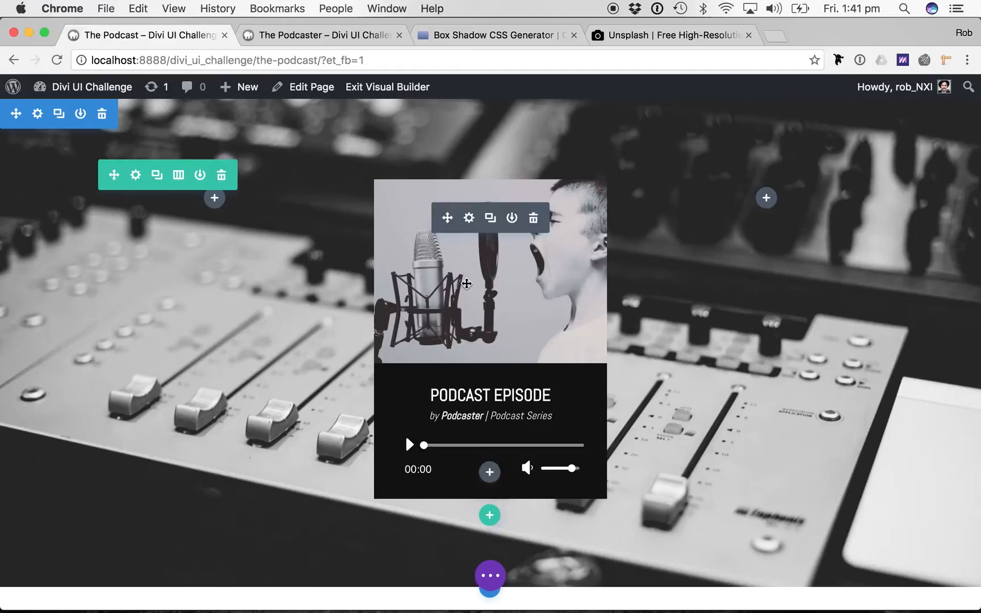
- Add custom CSS to the module's Audio Cover Art element: "max-width: 80%;" and "margin: auto;"
click(468, 218)
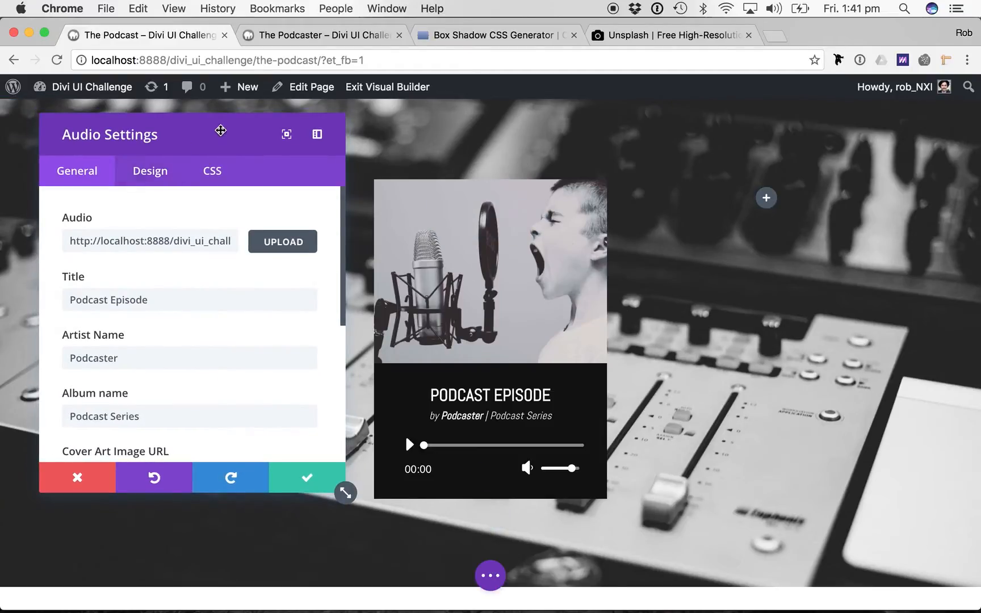
drag(219, 131, 198, 122)
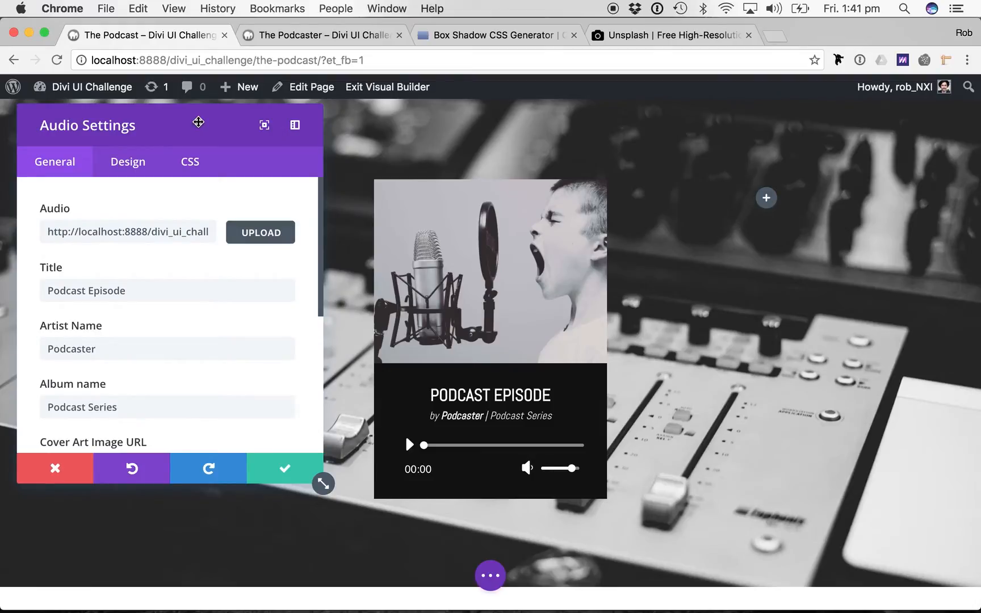
click(185, 166)
scroll(209, 303, down, 4)
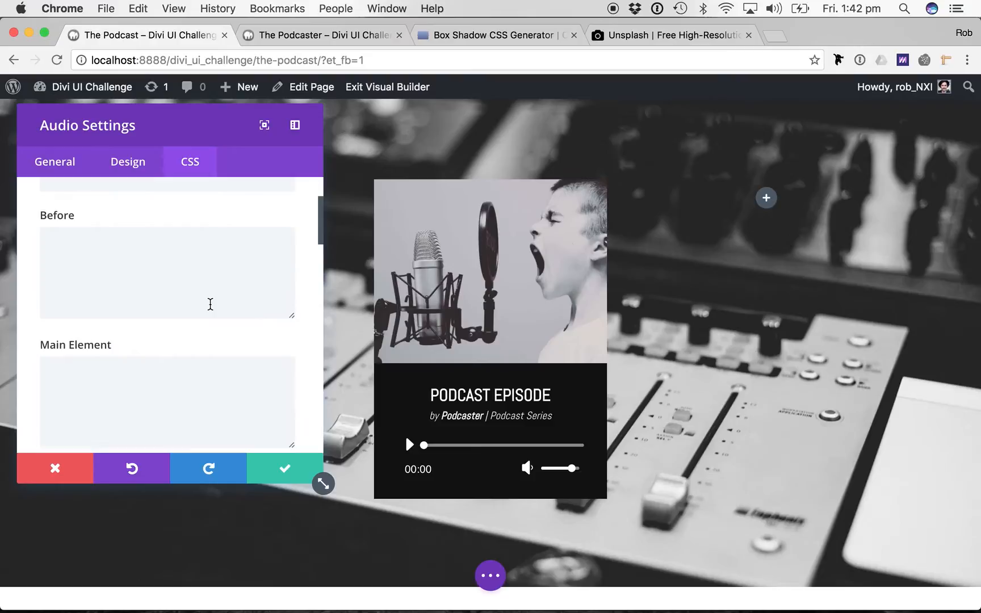
scroll(210, 304, up, 1)
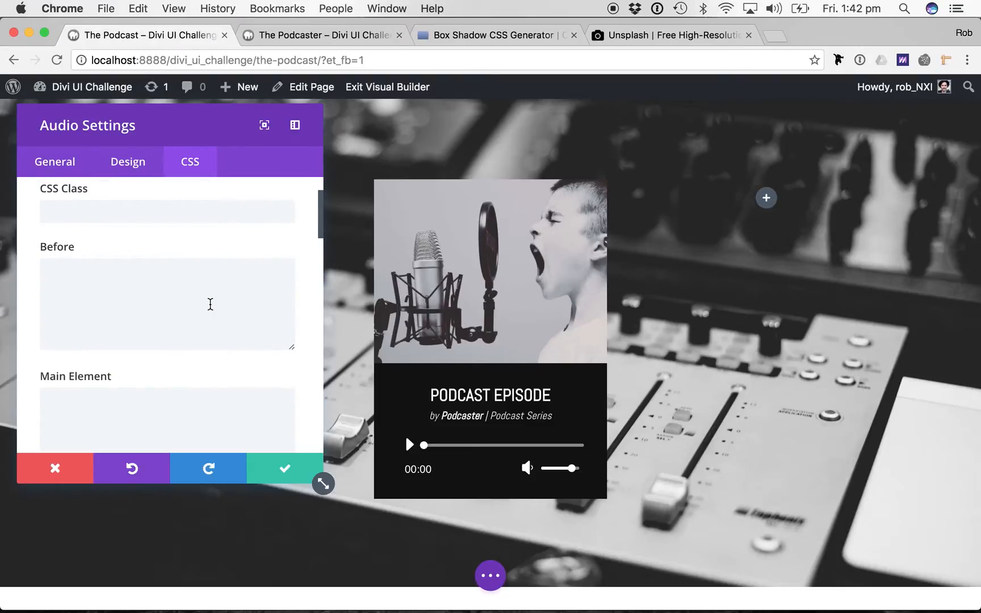
scroll(209, 304, down, 6)
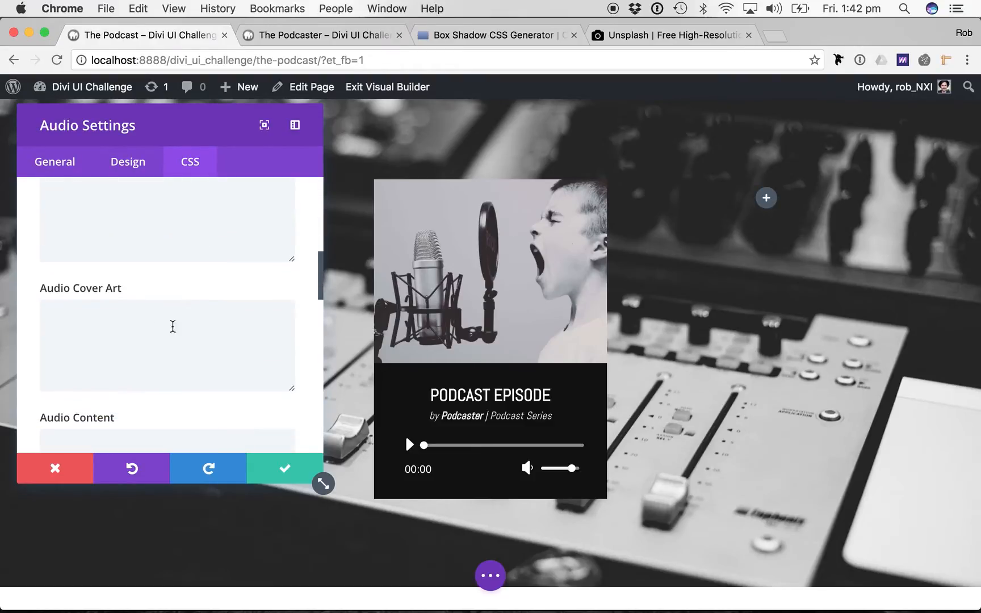
click(151, 326)
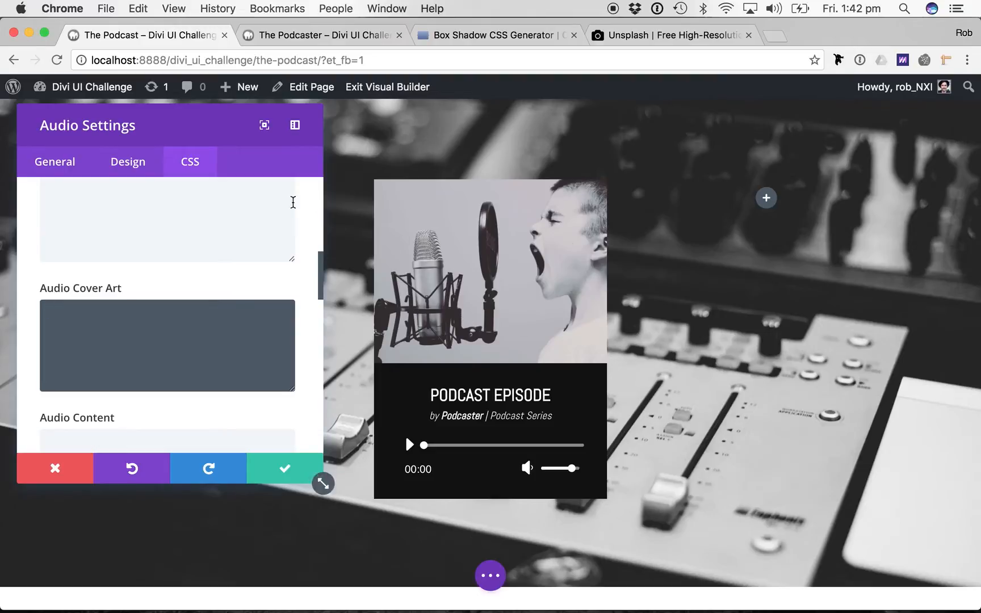
text(max-width)
key(BackSpace)
key(BackSpace)
key(BackSpace)
key(BackSpace)
text(idth: 80%; )
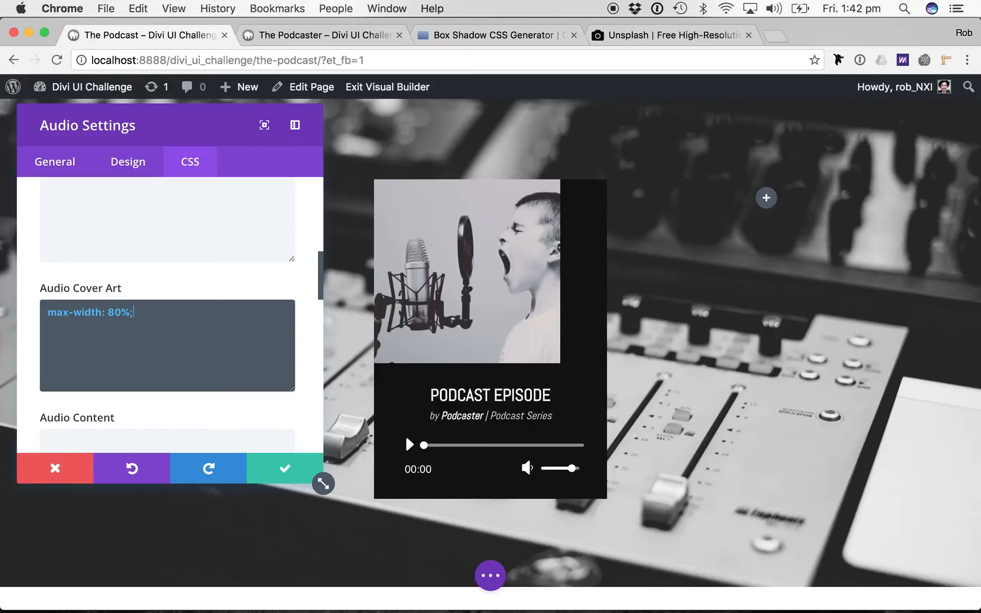
text(margin: auto;)
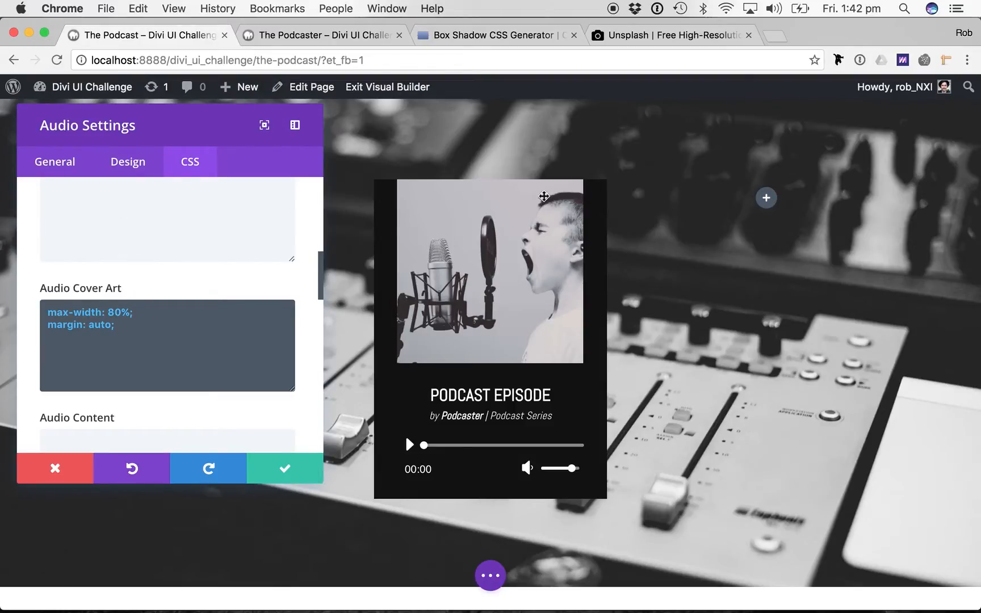
- Add custom CSS to the audio module's Main Element: "padding-top: 10%;" and "border-radius: 6px;"
scroll(171, 256, up, 5)
scroll(208, 295, down, 5)
scroll(155, 293, up, 4)
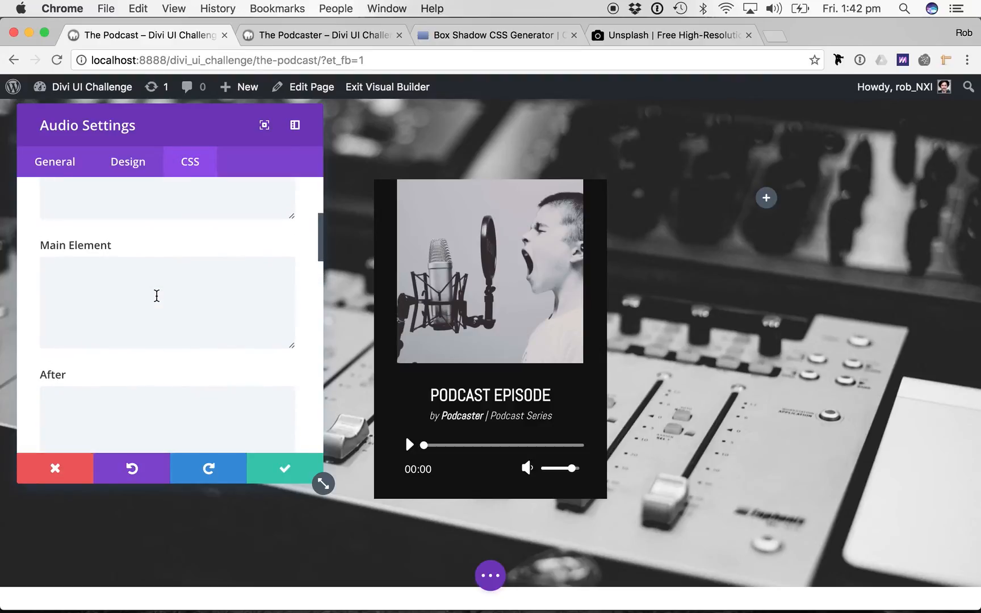
click(103, 300)
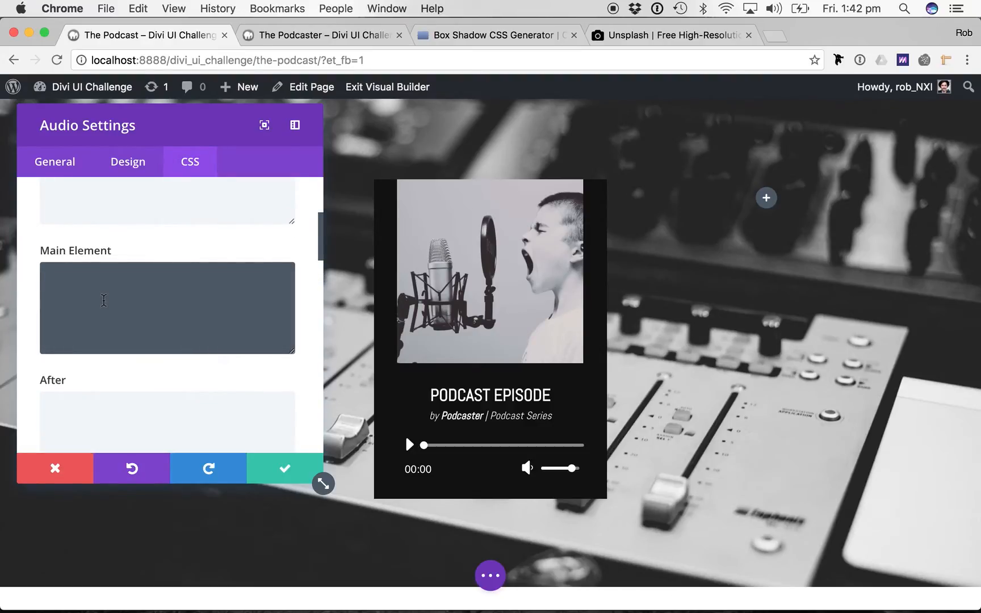
text(padding-top: 10%)
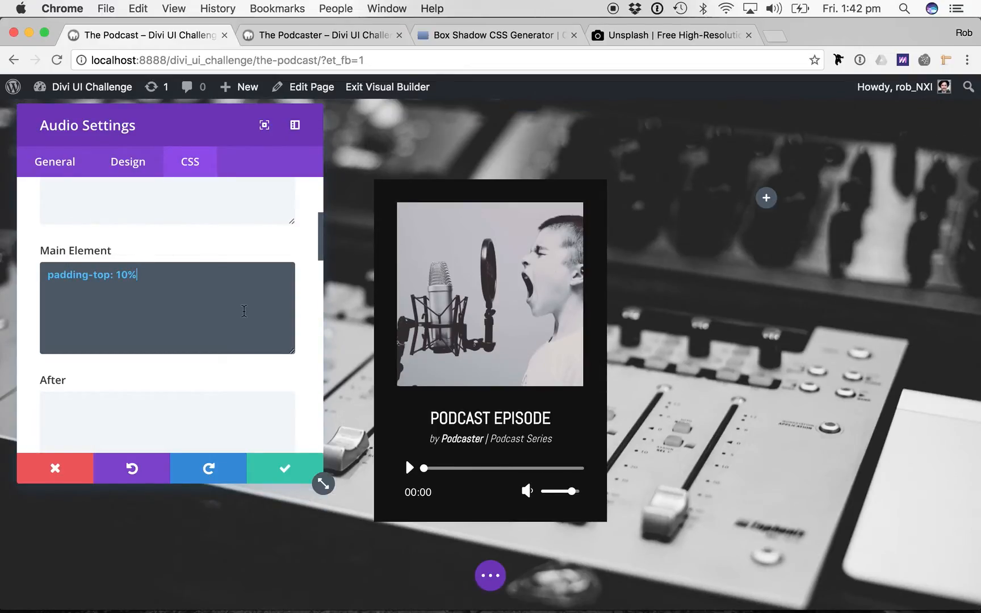
scroll(254, 328, down, 1)
scroll(254, 329, up, 1)
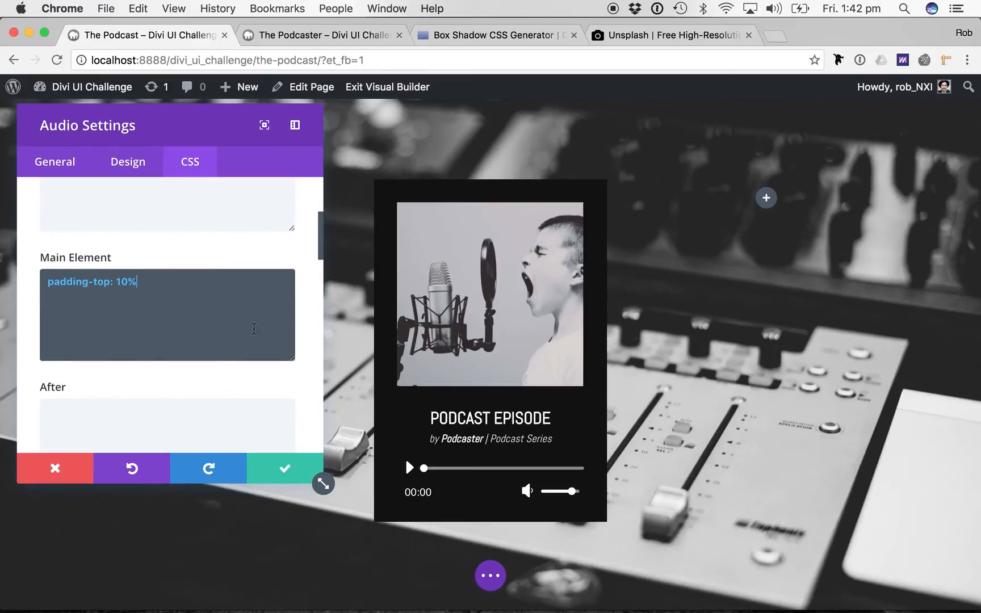
key(Return)
text(b)
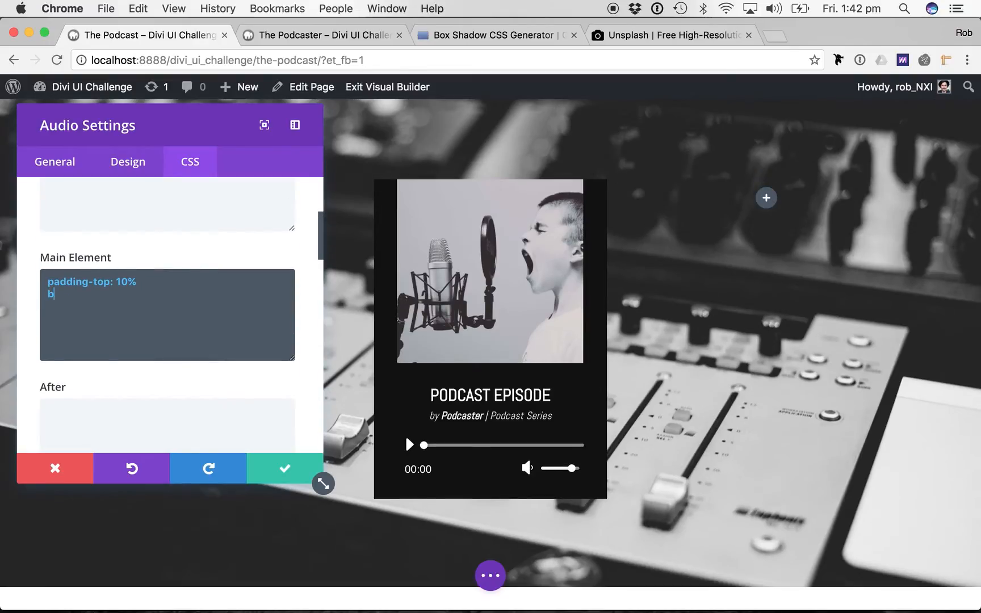
text(order-radius: 6px)
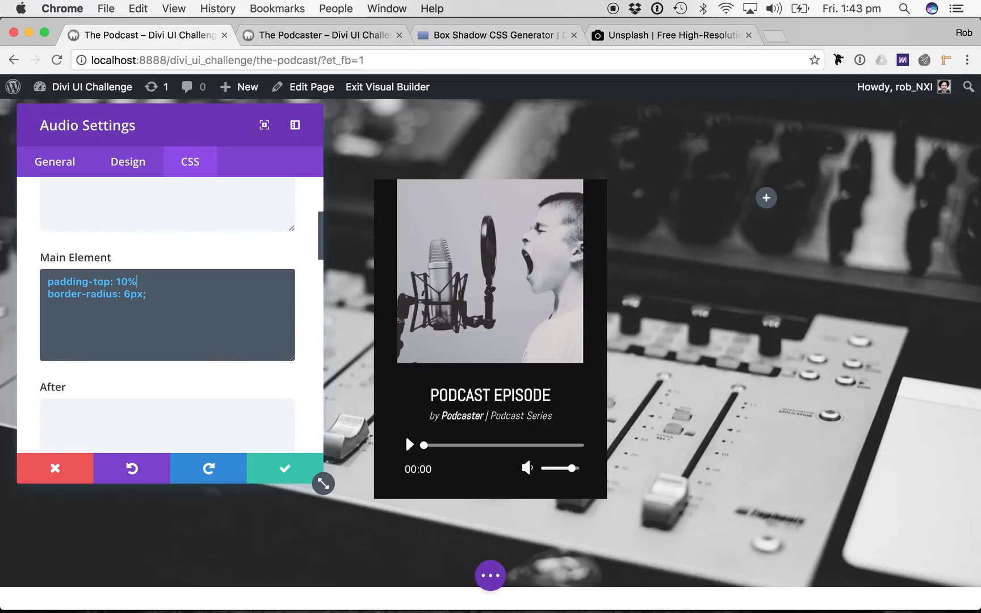
text(;)
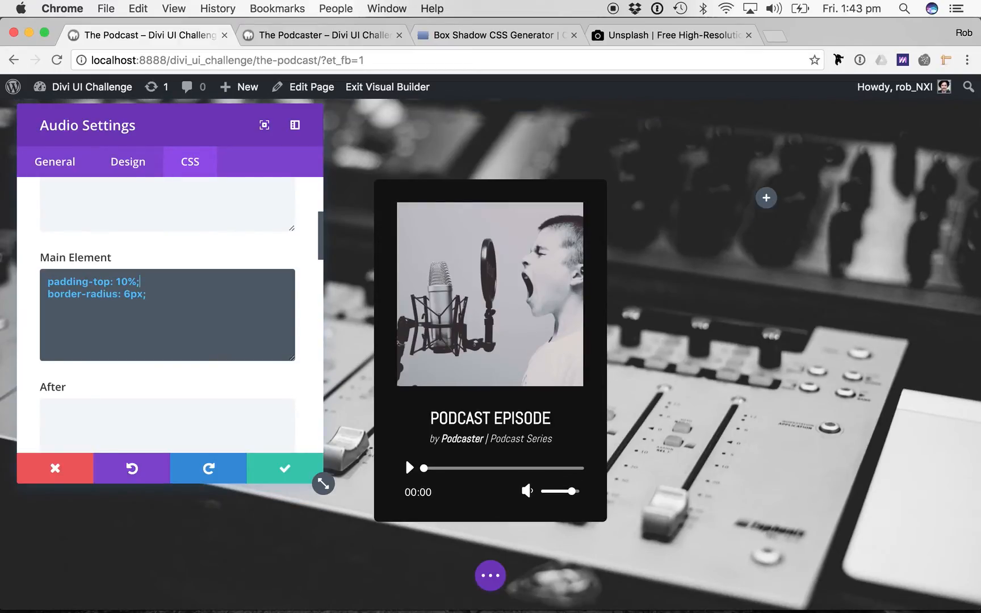
scroll(204, 316, down, 1)
scroll(205, 316, down, 5)
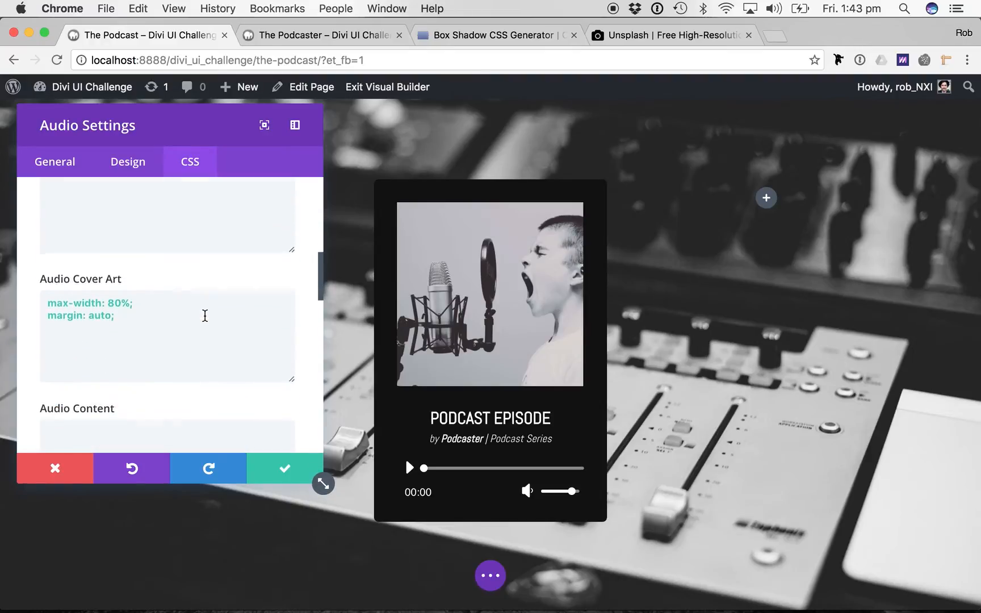
- Add "border-radius: 4px;" to the audio module's Audio Cover Art custom CSS, and close the module settings
click(169, 314)
text(border-radius: 4px;)
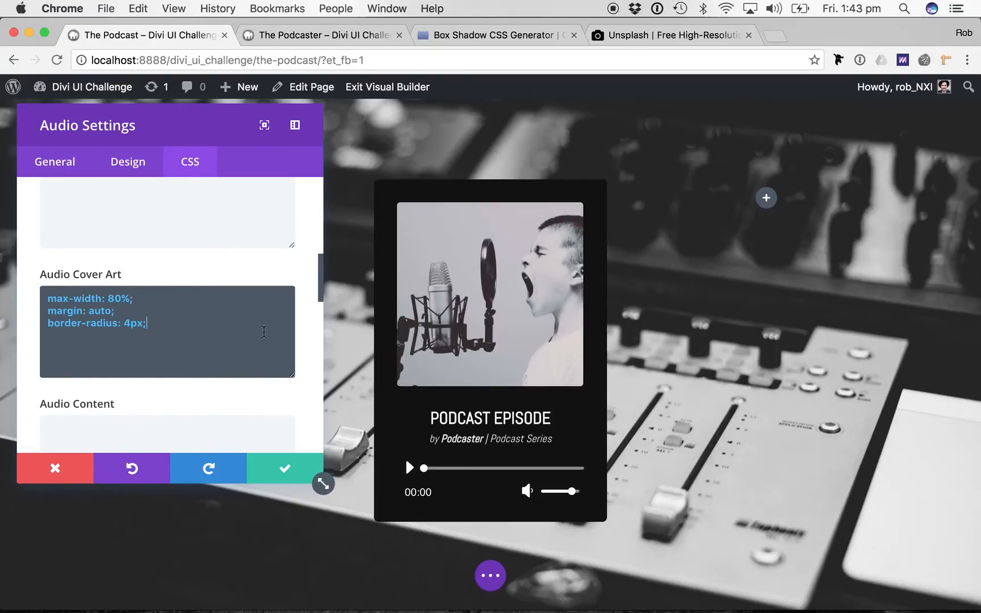
scroll(264, 332, down, 2)
scroll(215, 295, down, 2)
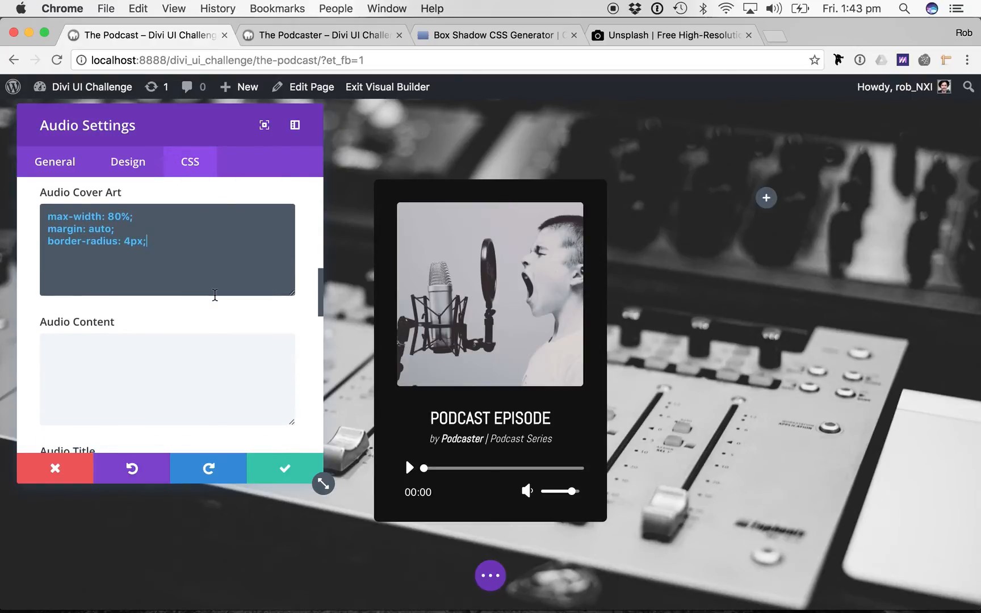
scroll(214, 294, down, 3)
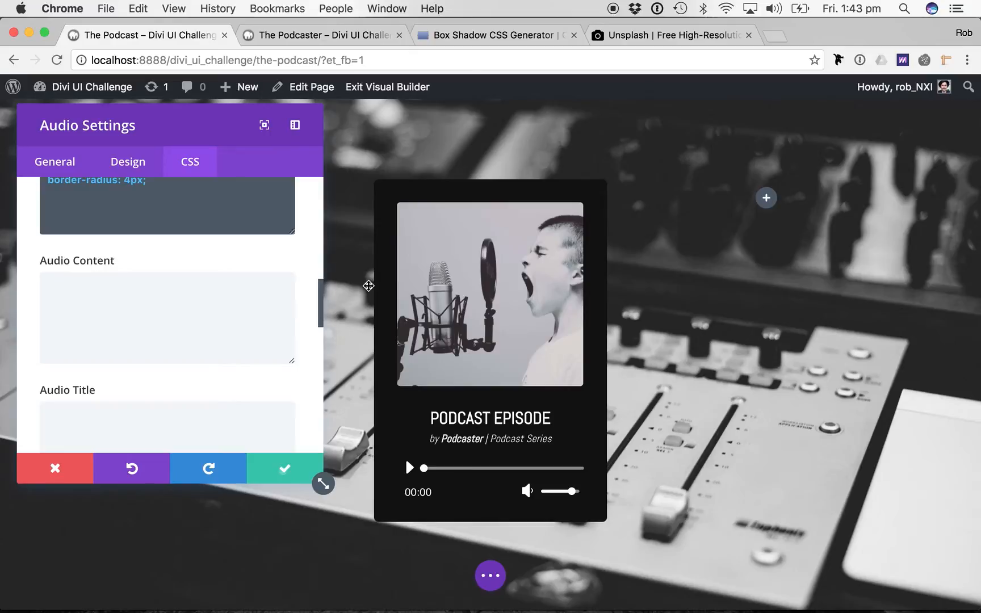
key(super+grave)
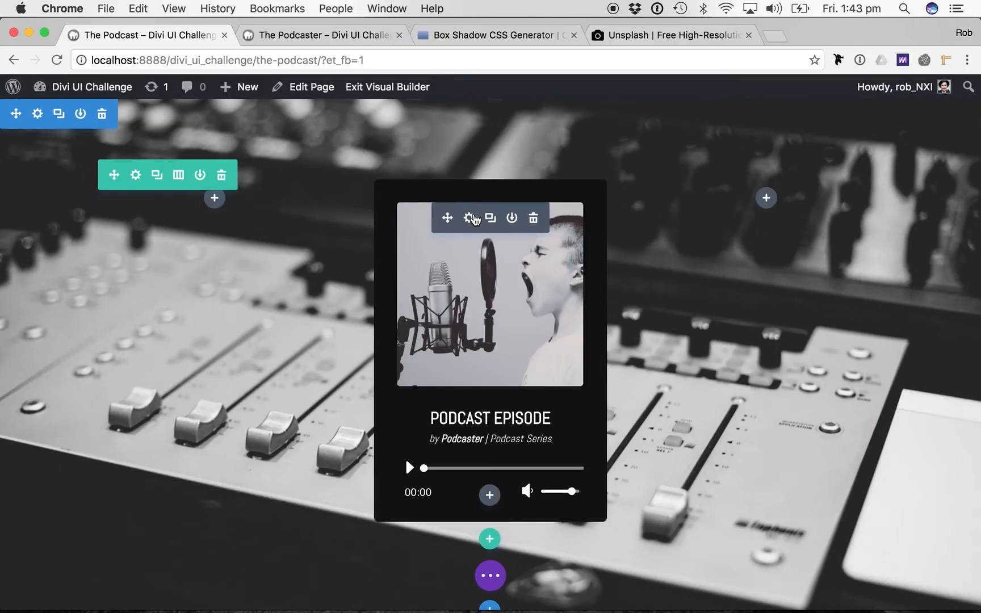
- Reopen the audio module's custom CSS settings and start a "background-color:" declaration for the Audio Title element
click(468, 218)
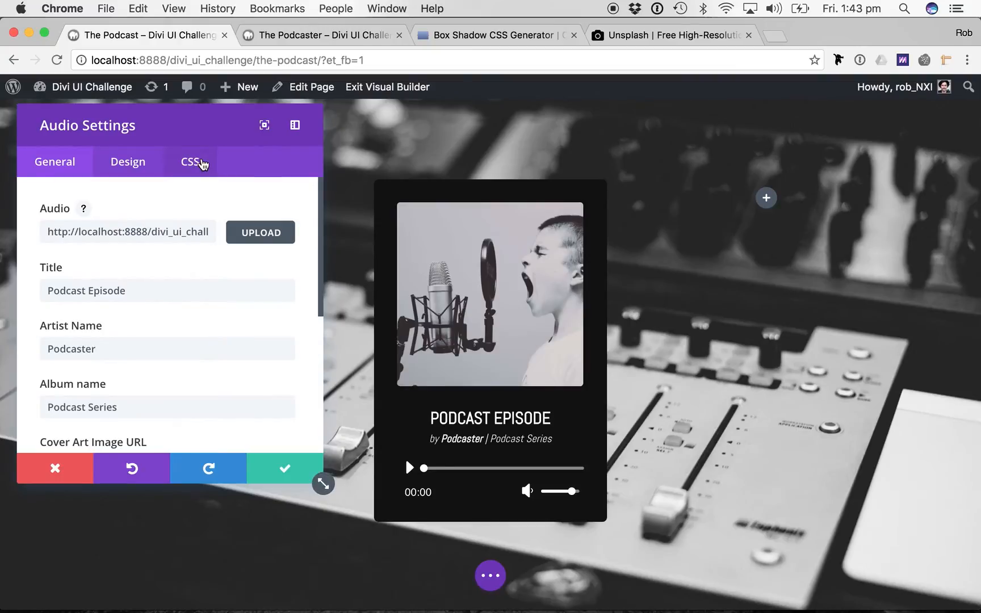
click(202, 163)
scroll(264, 259, down, 5)
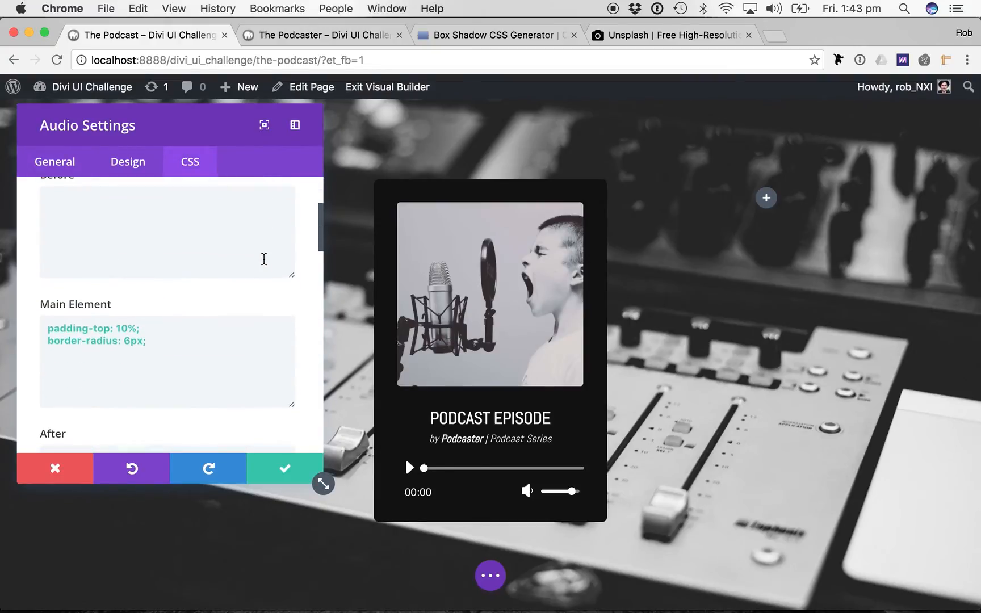
scroll(264, 259, down, 8)
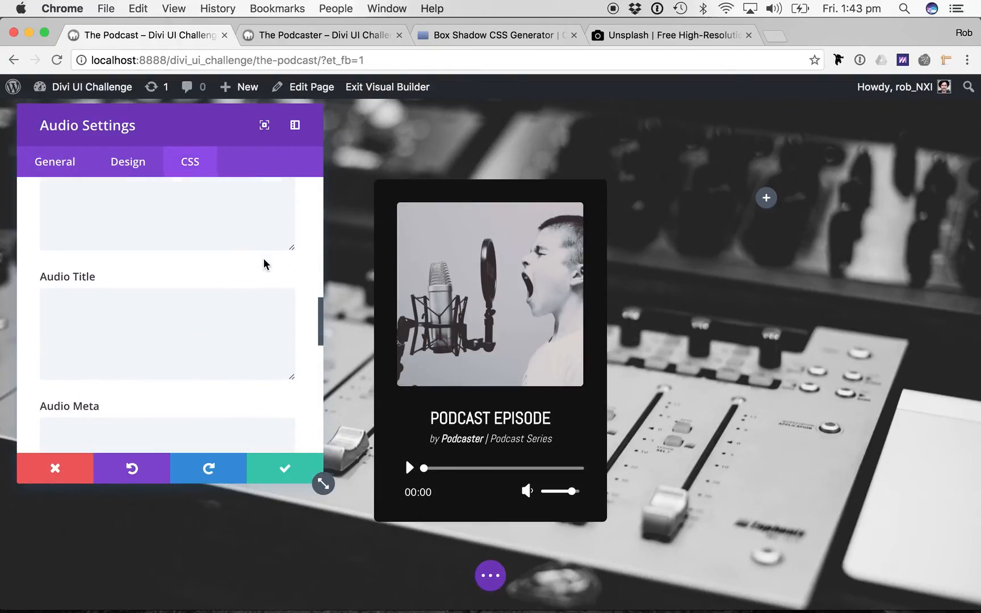
click(176, 288)
text(background-color:)
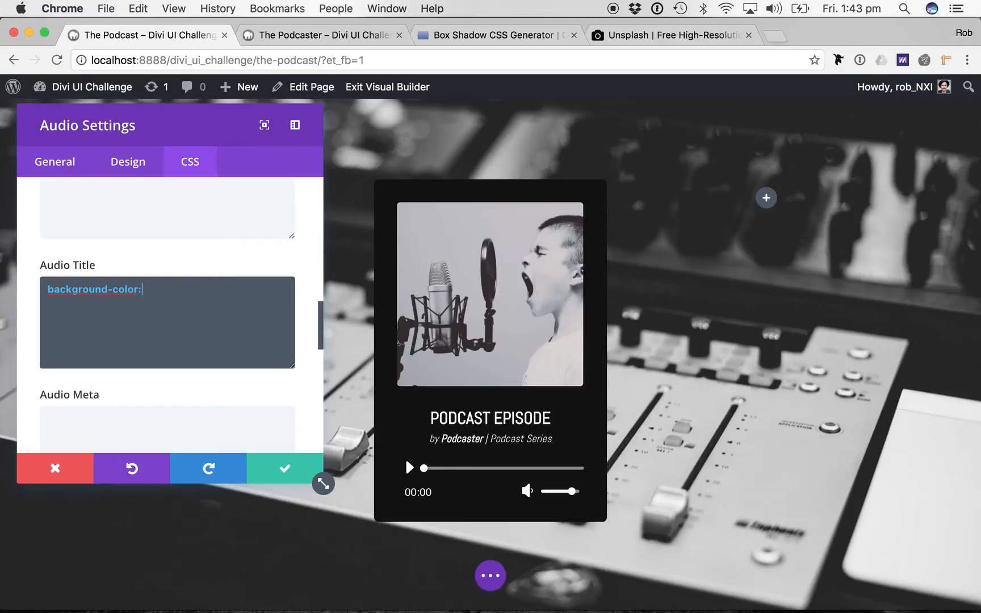
- Copy the red hex code from the TextEdit note and complete the Audio Title declaration as "background-color: #D92F2C;"
key(super+Tab)
key(super+Tab)
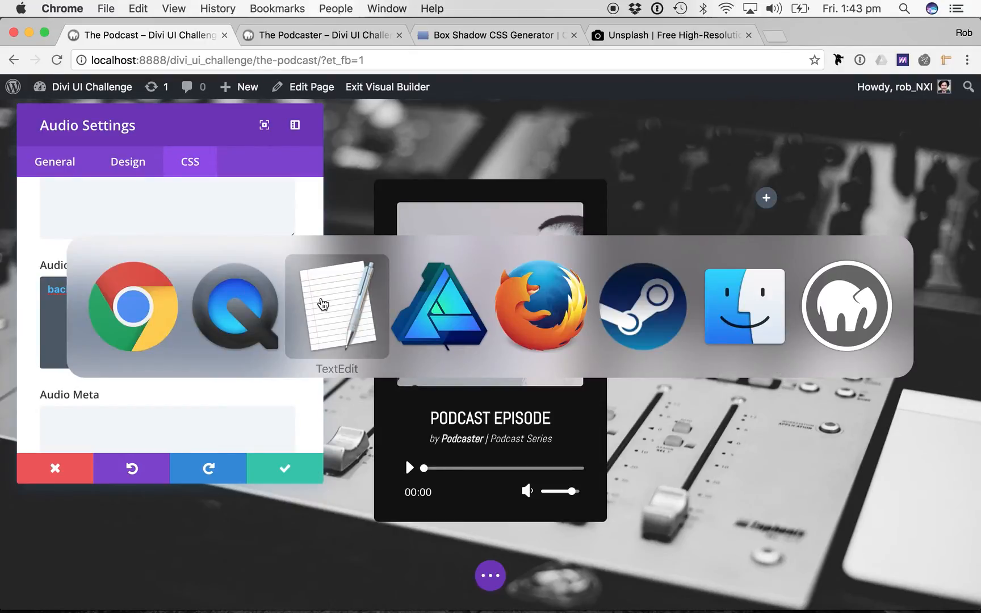
double_click(230, 84)
key(super+c)
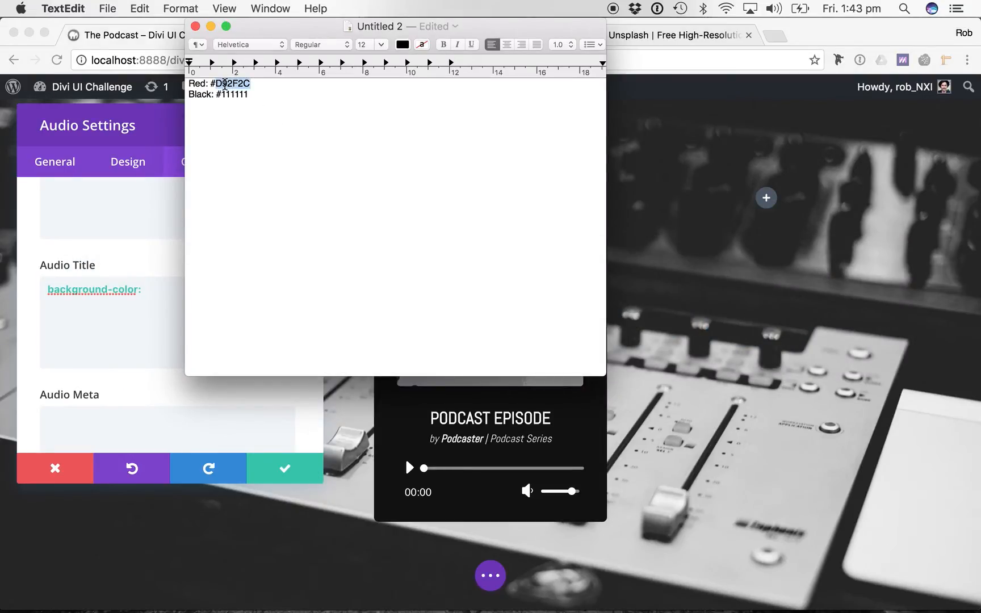
key(super+Tab)
click(151, 300)
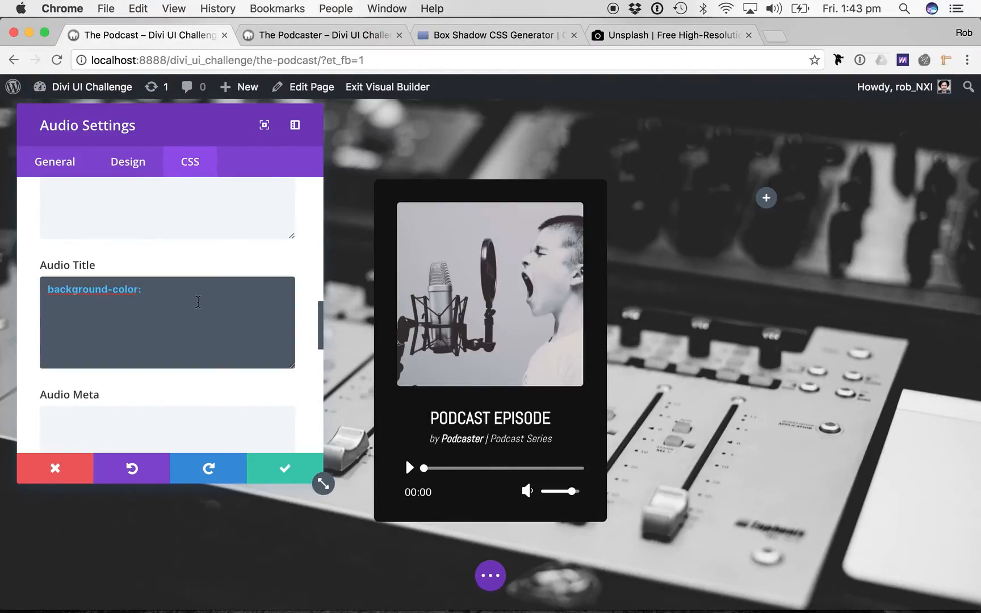
text(#)
key(super+v)
text(;)
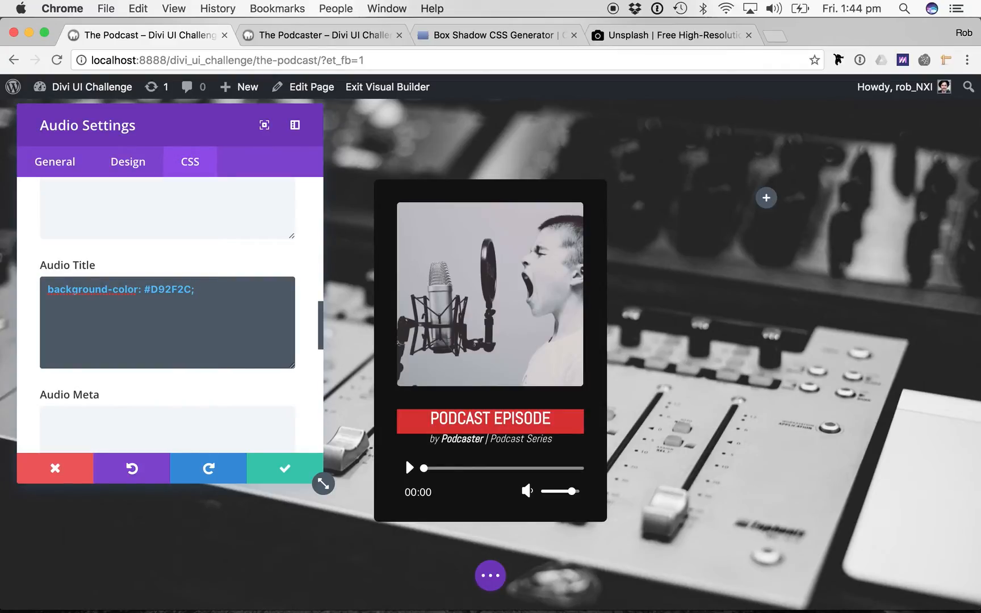
- Add "width: 140%;", "left: -20%;", "position: relative;" and "padding-top: 10px;" to the Audio Title CSS
scroll(197, 347, down, 2)
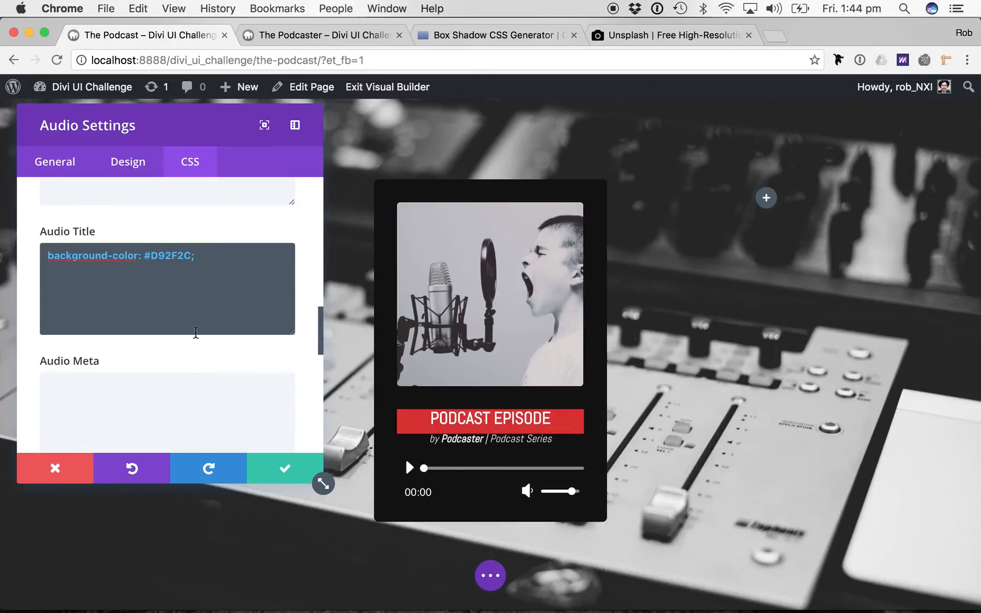
text(width: 120%;)
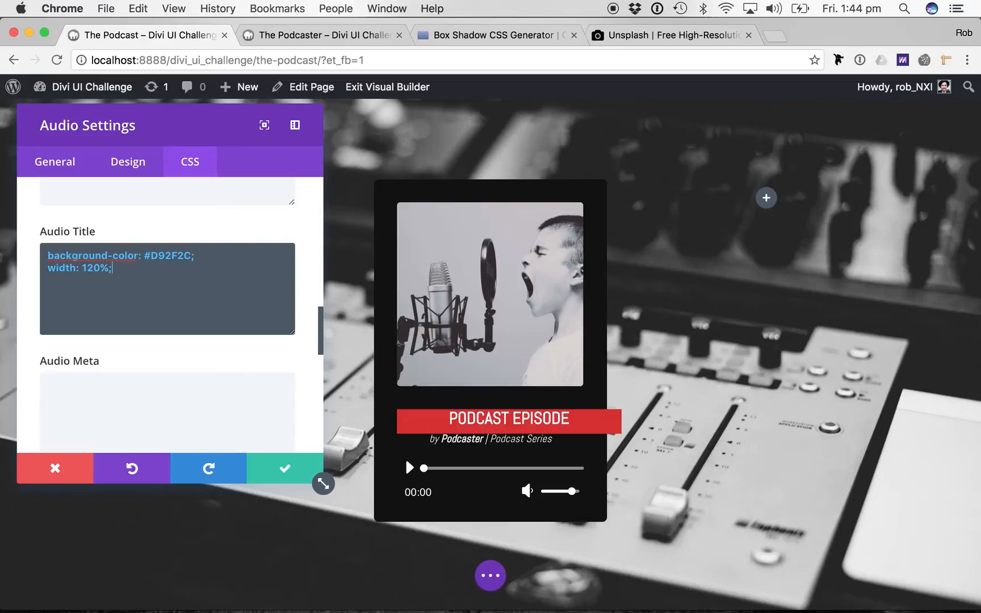
key(BackSpace)
text(40%; )
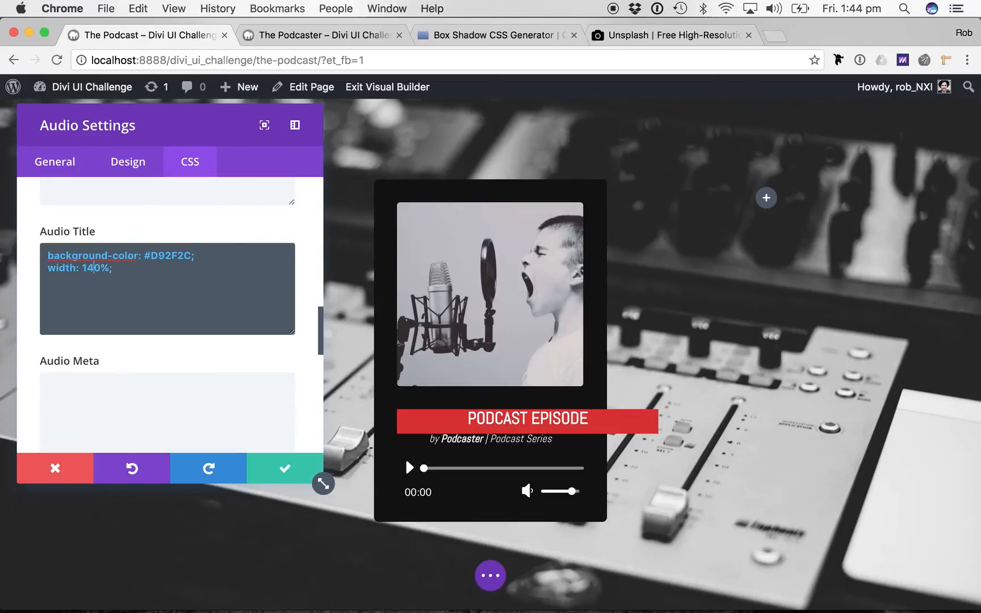
text(left)
text(: -20%)
text(posi)
text(tion)
text(: relative)
text(; )
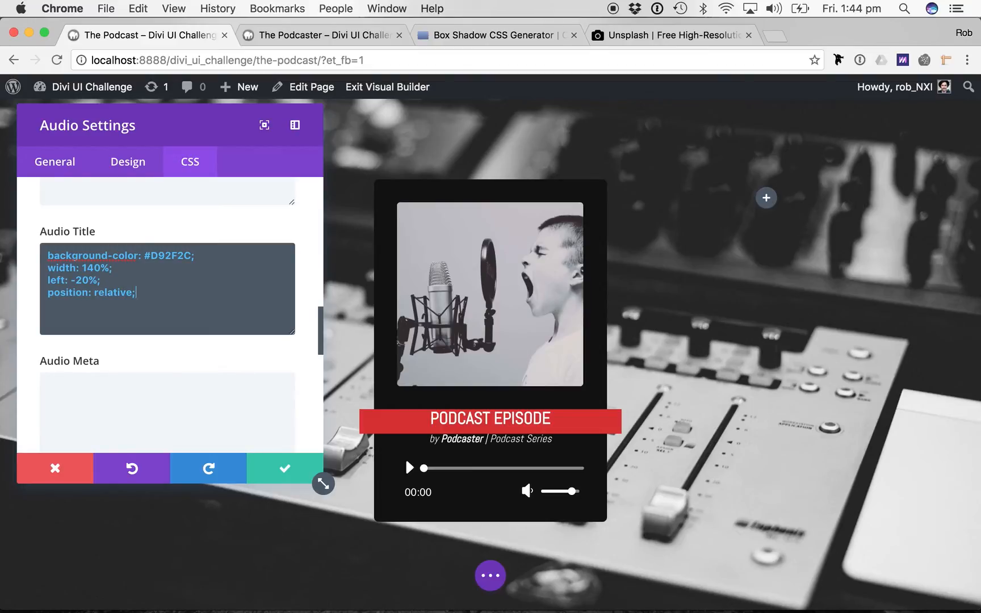
text(padding-top: 10px)
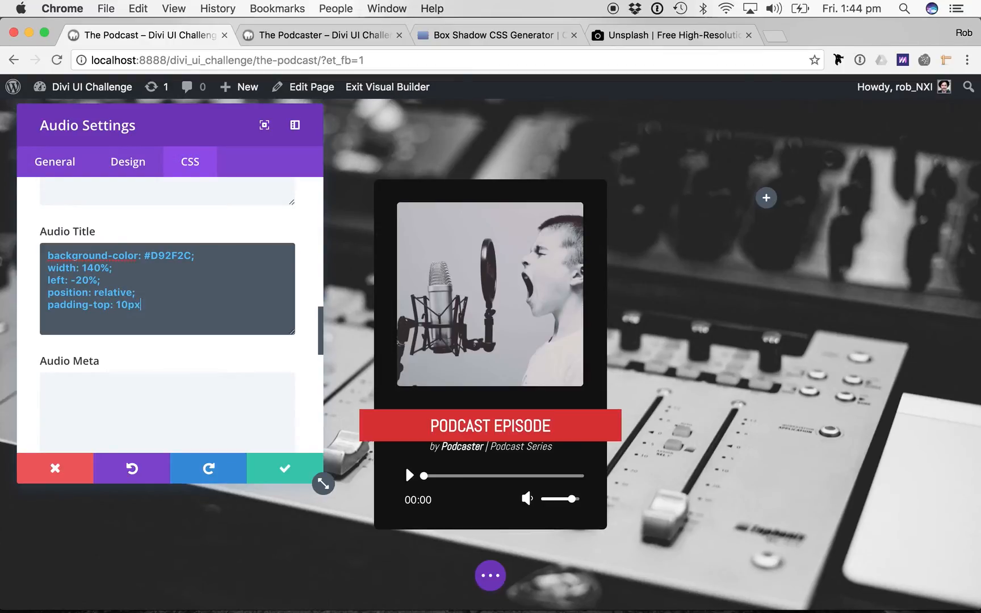
text(;)
- Copy the Audio Title CSS declarations into Audio Meta, changing padding-top to padding-bottom in the copy
drag(163, 299, 47, 253)
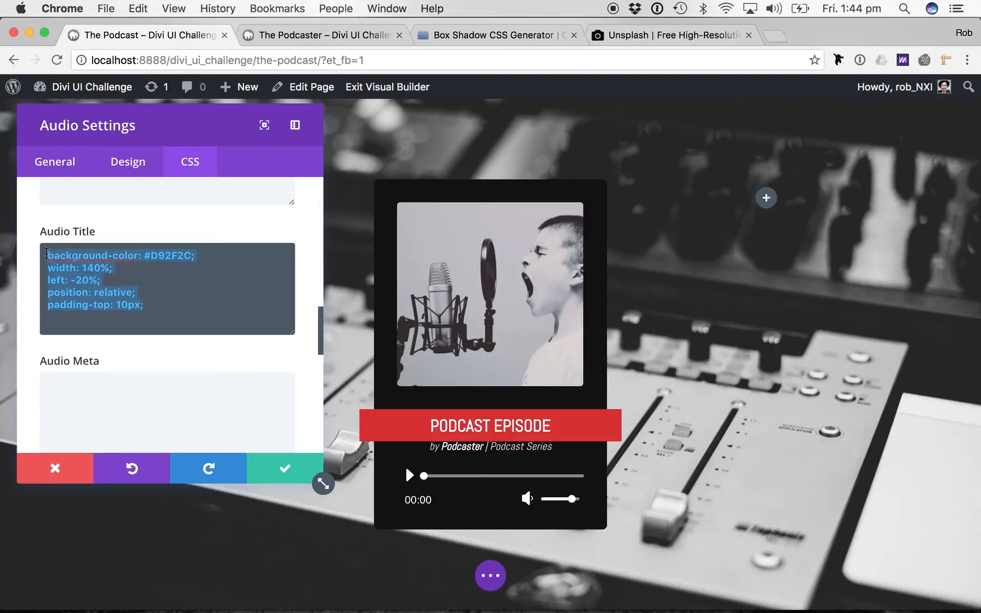
scroll(104, 295, down, 2)
click(124, 344)
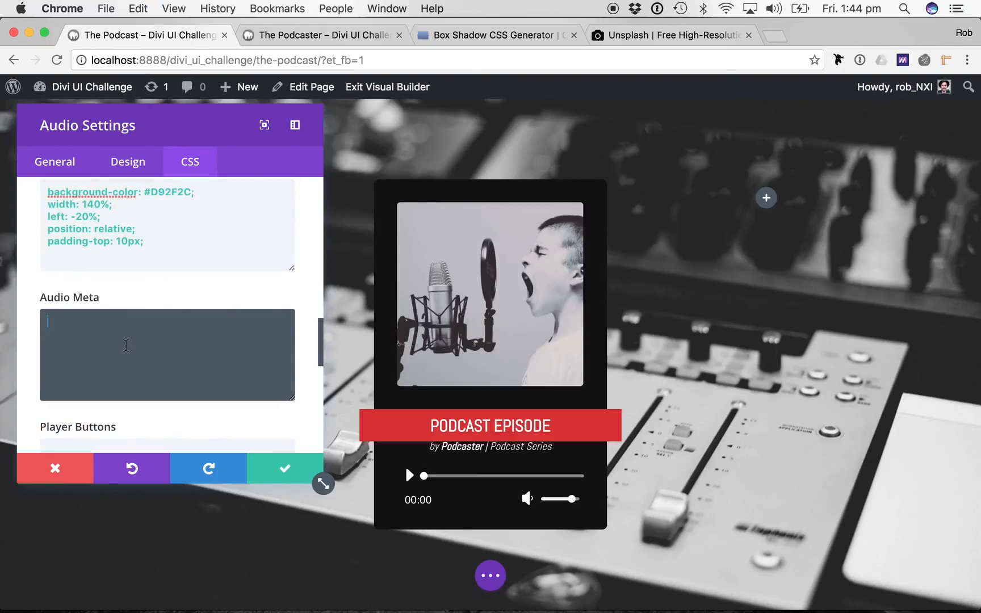
key(super+v)
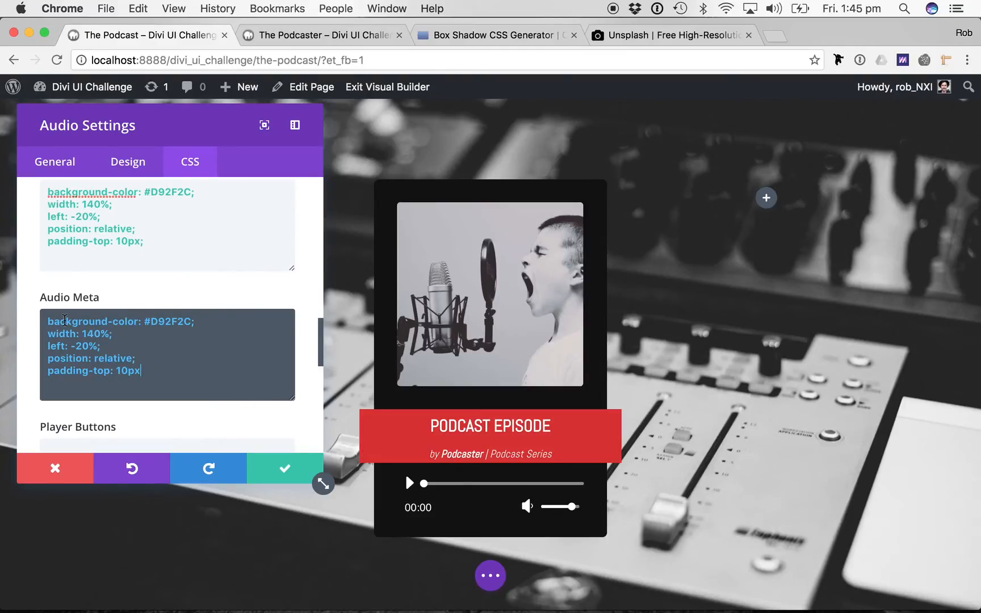
double_click(102, 370)
text(bottom)
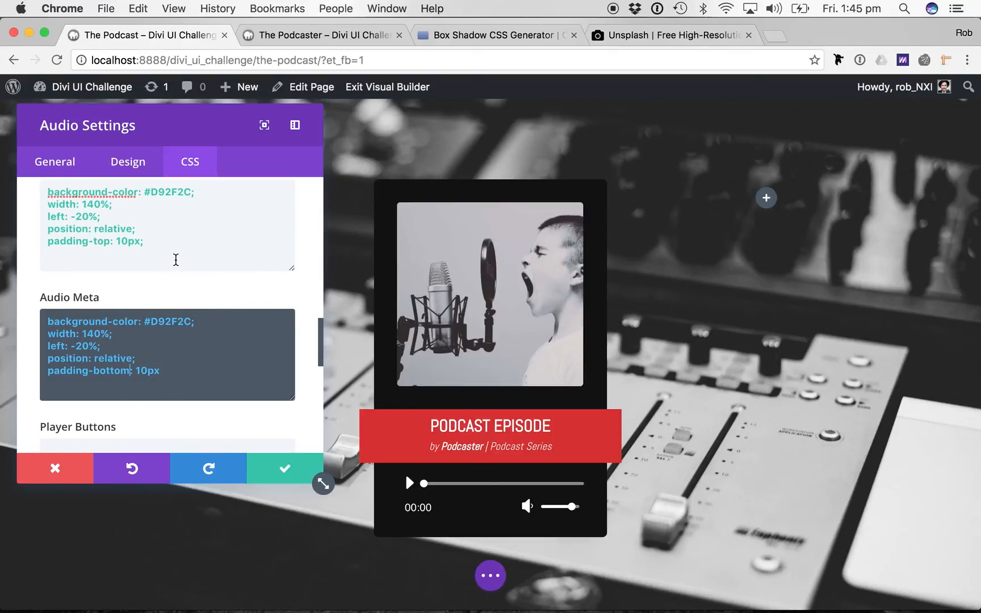
- Add "border-top-left-radius: 4px;" and "border-top-right-radius: 4px;" to the Audio Title CSS
click(162, 241)
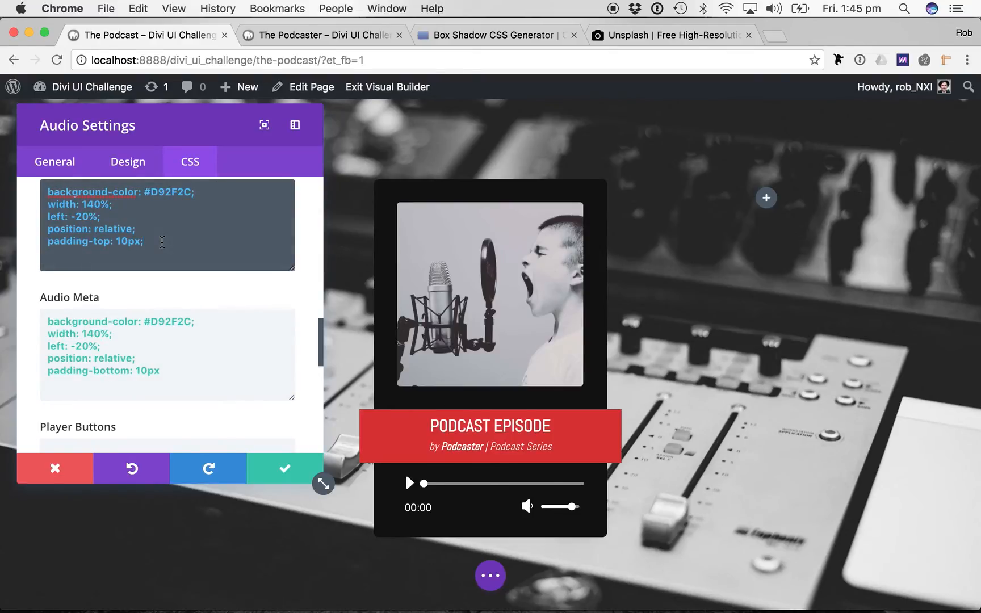
key(Return)
text(border)
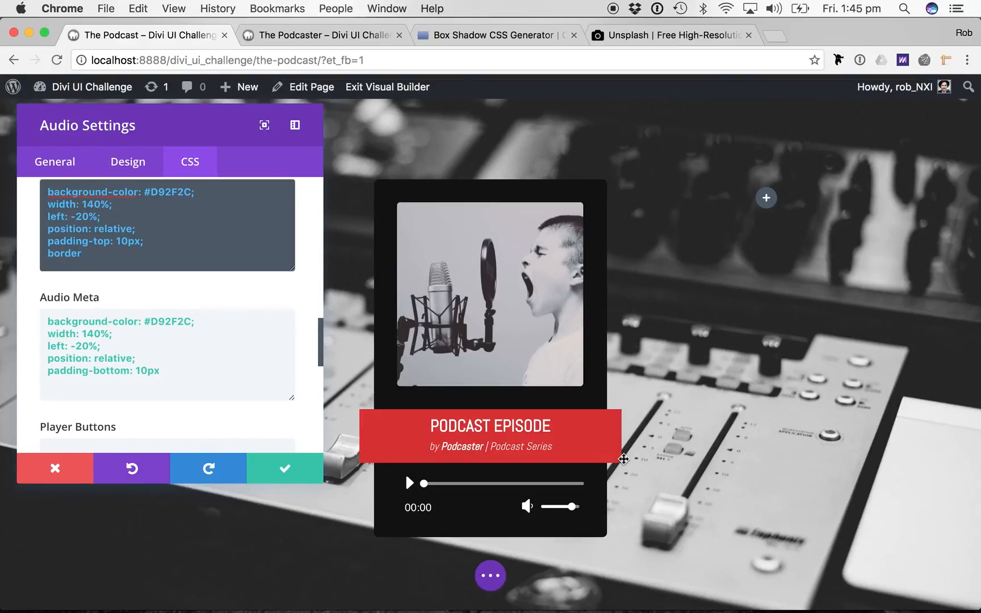
scroll(74, 202, up, 2)
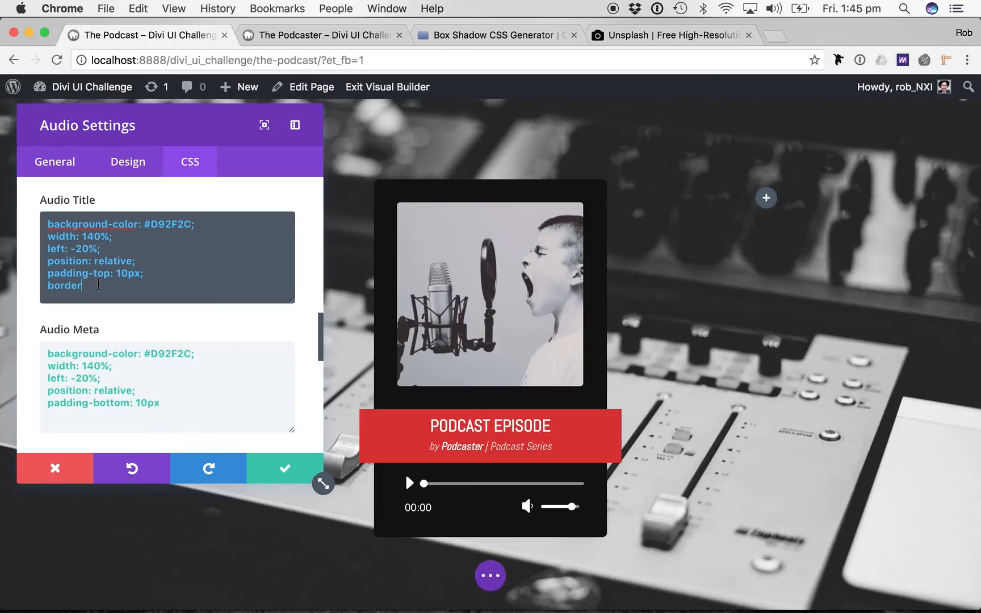
text(-top-left-radius: 4px;)
key(Return)
text(border-top-)
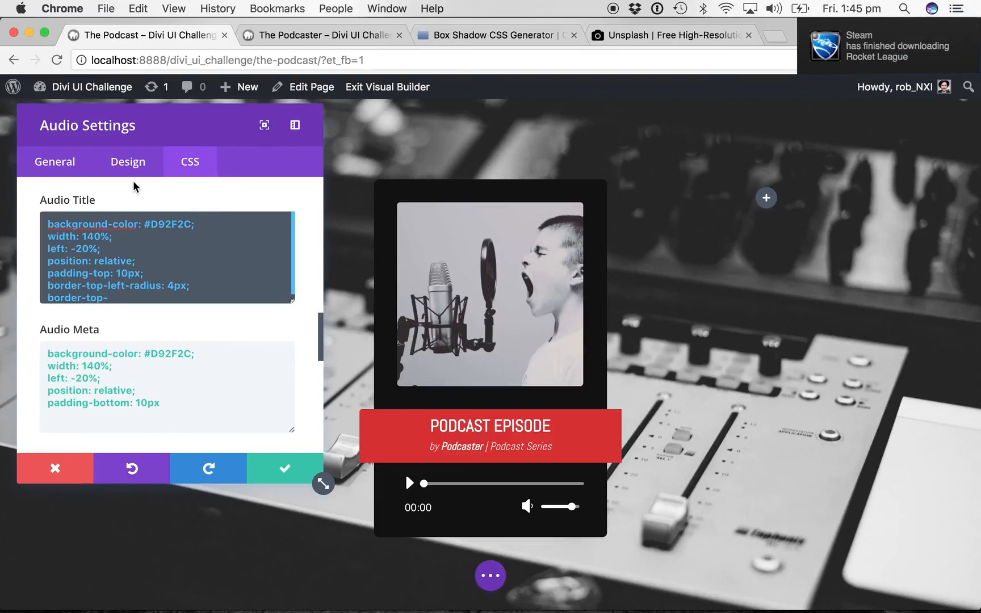
text(right-radius: 4px;)
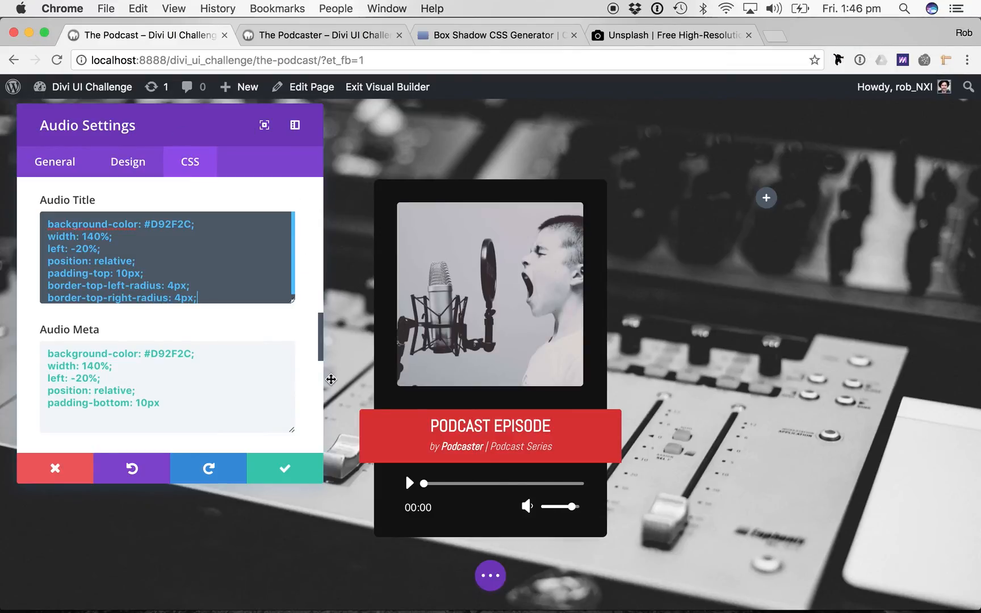
- Copy the two radius declarations into Audio Meta as "border-bottom-left-radius: 4px;" and "border-bottom-right-radius: 4px;", and save the module settings
scroll(171, 272, down, 1)
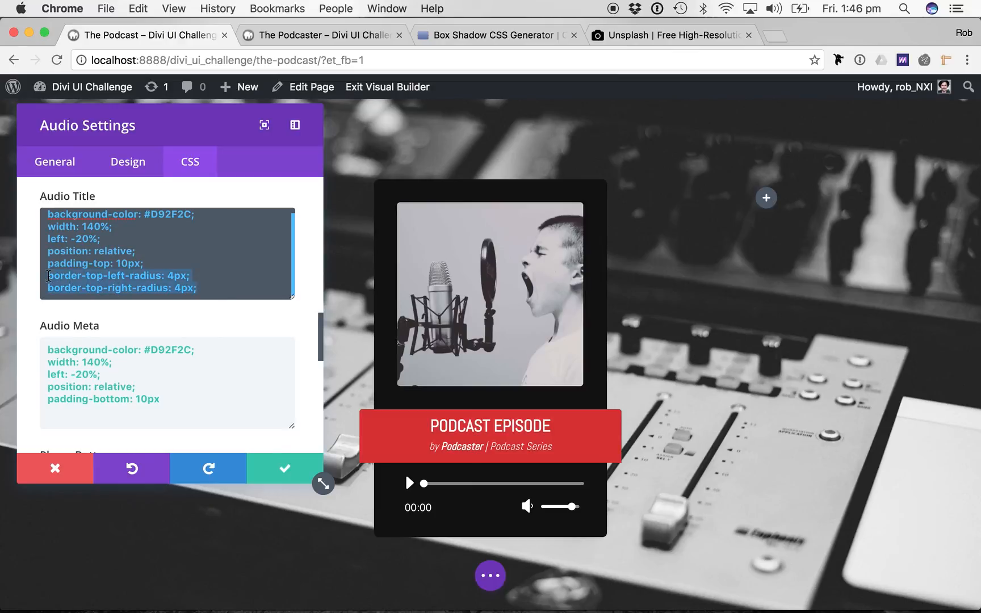
click(177, 401)
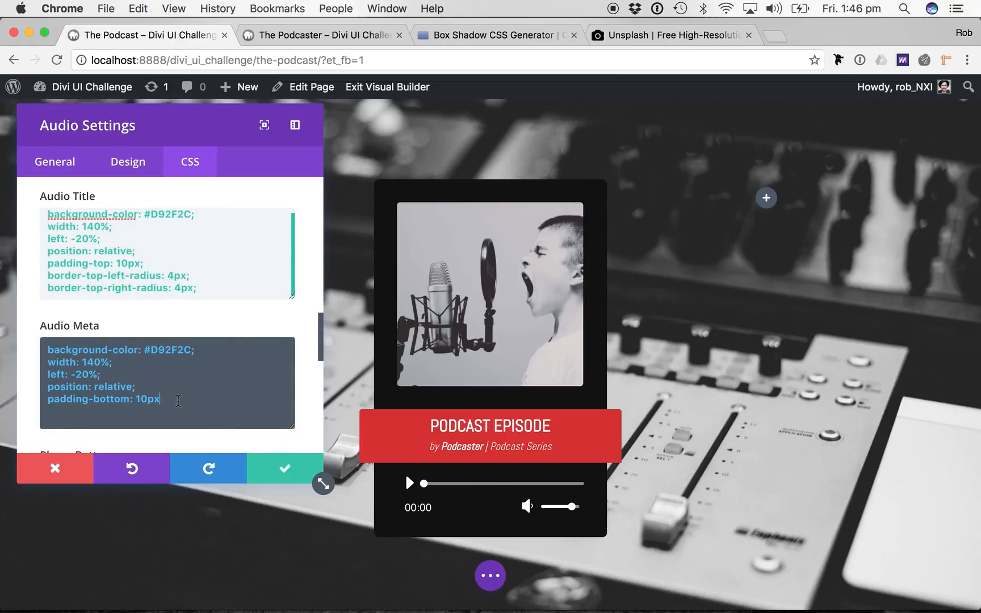
text(;)
text(border-top-left-radius: 4px; border-top-right-radius: 4px;)
scroll(161, 379, down, 1)
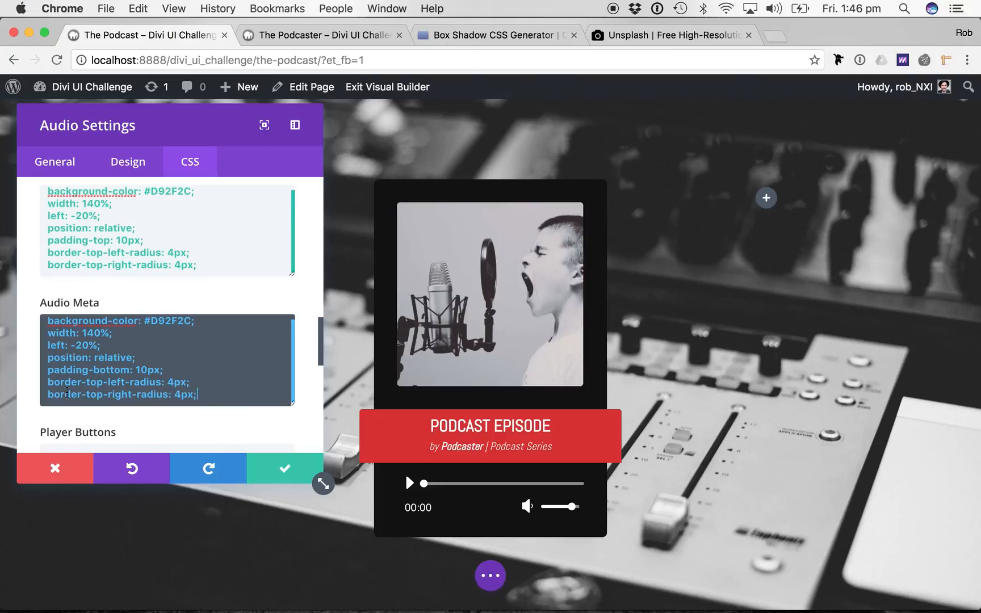
double_click(99, 382)
text(bottom)
double_click(97, 394)
text(bottom)
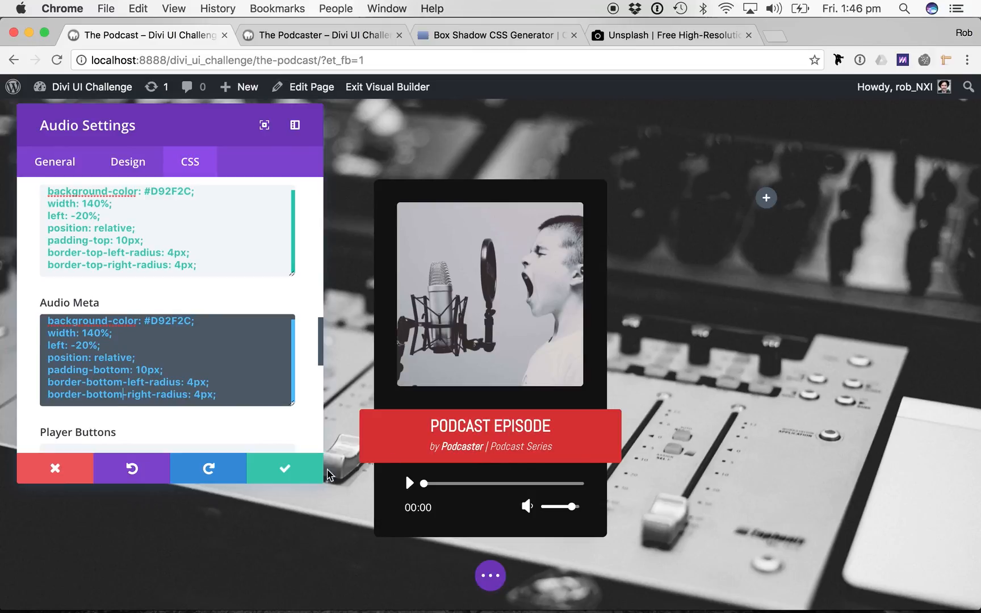
click(292, 473)
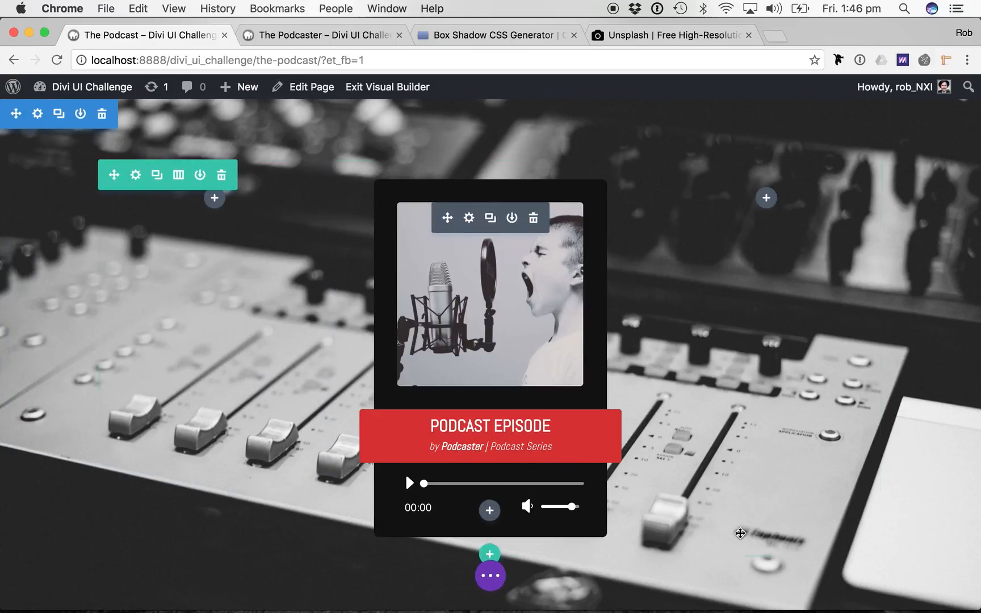